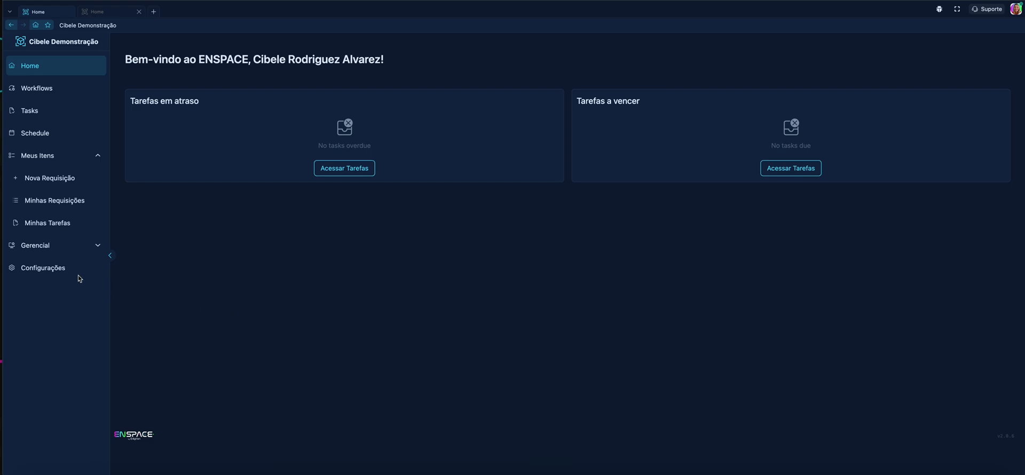
# Step: Open the configuration of the Atendimento ENSPACE category from the workspace settings
pyautogui.click(66, 271)
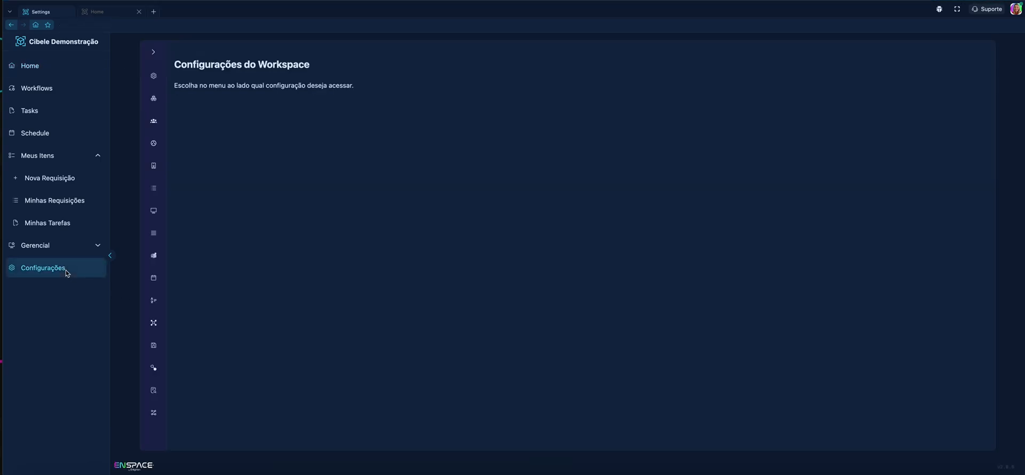
pyautogui.click(153, 98)
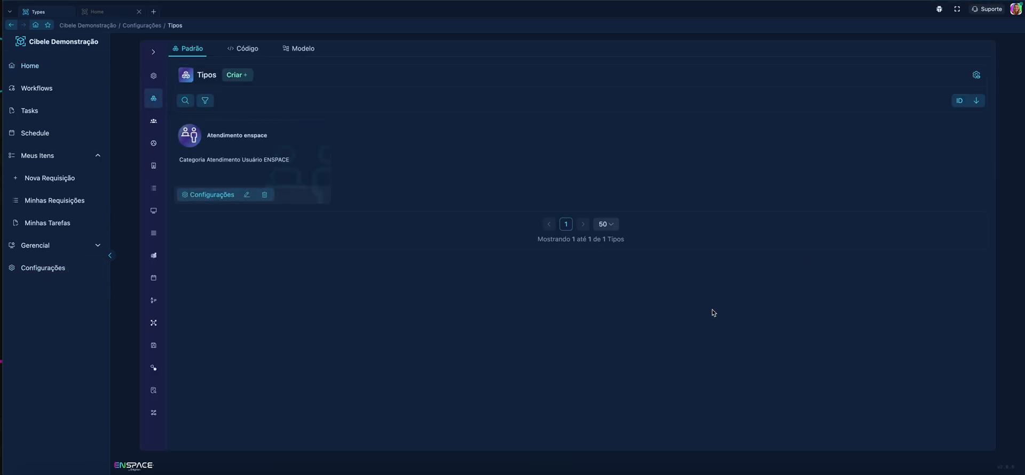
pyautogui.click(276, 165)
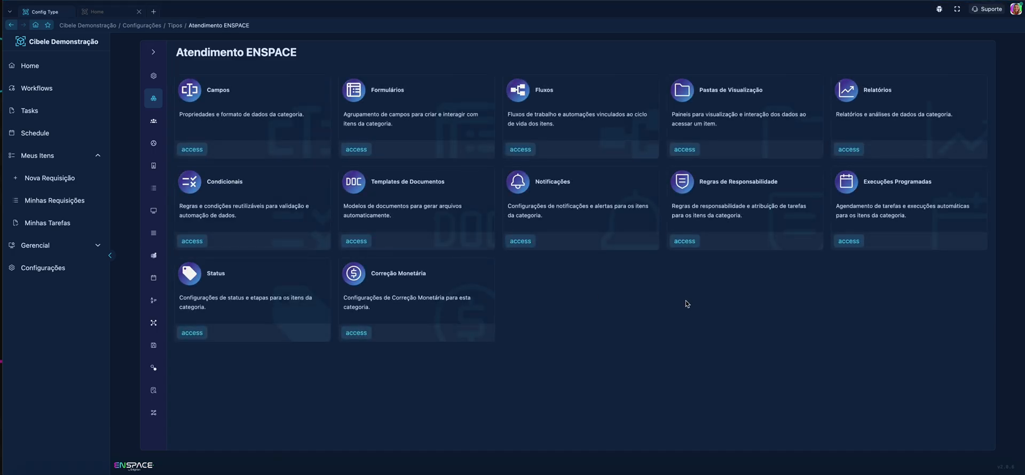
# Step: Open the view folders (Pastas de Visualização) of the Atendimento ENSPACE category in the workspace settings
pyautogui.click(63, 269)
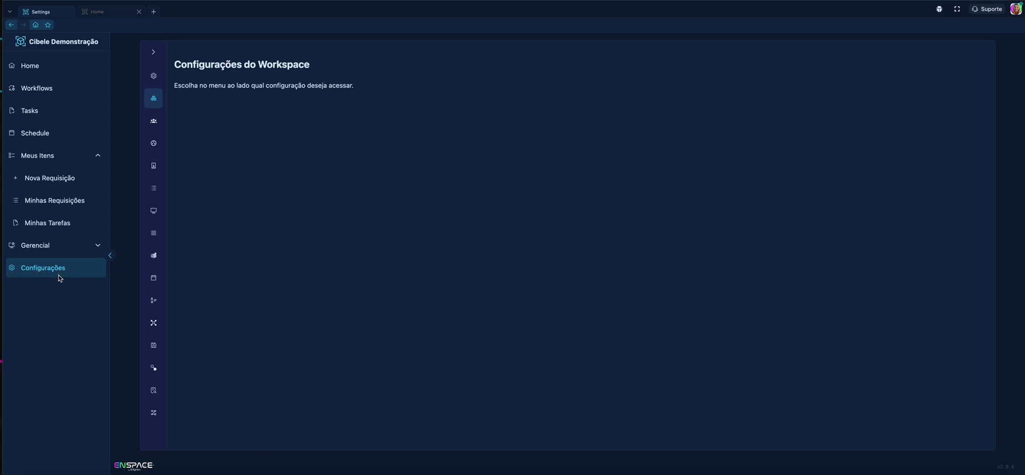
pyautogui.click(154, 99)
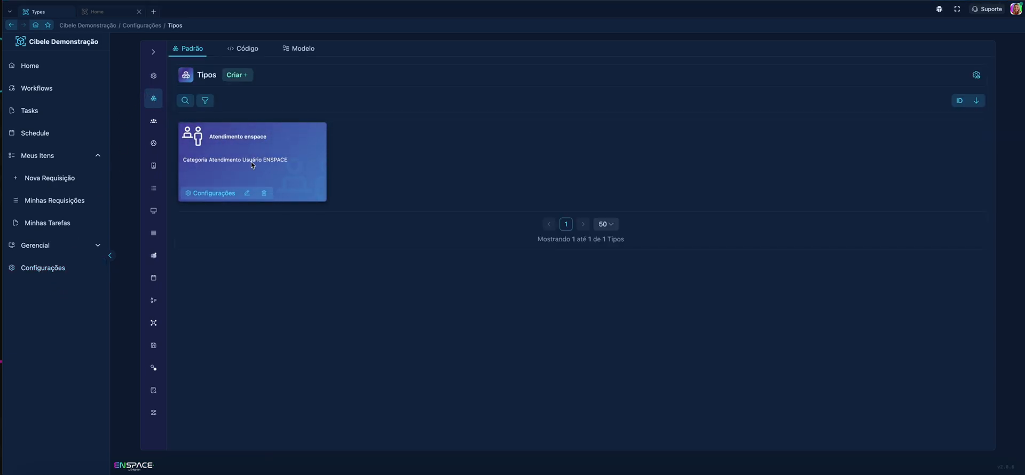
pyautogui.click(251, 164)
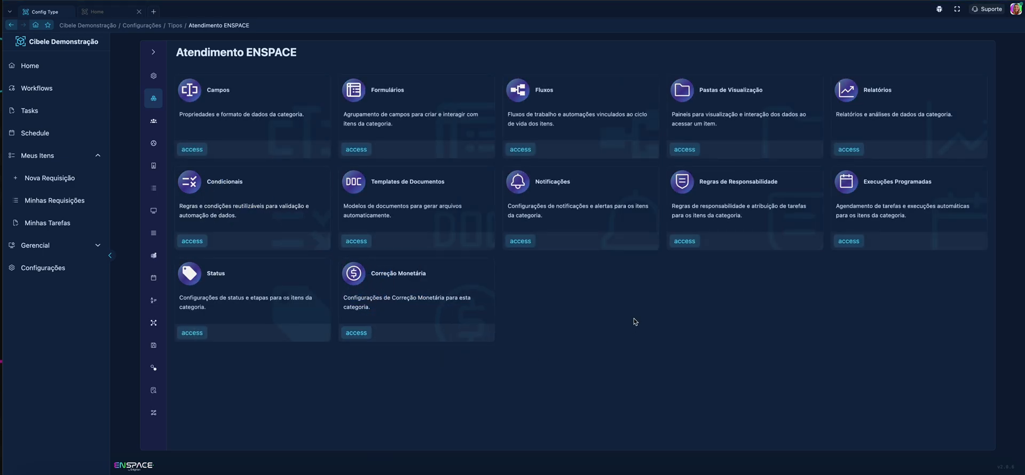
pyautogui.click(728, 114)
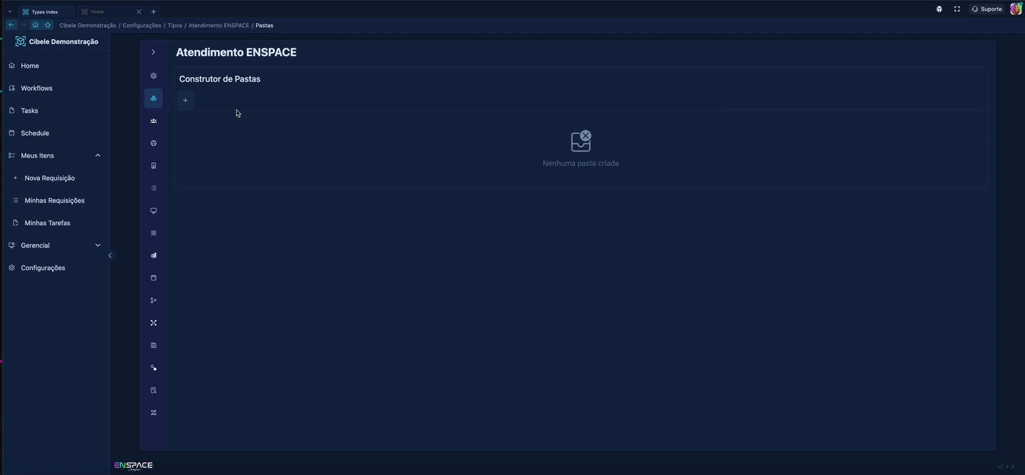
# Step: Add a new view folder and name it "Dados da Requisição"
pyautogui.click(184, 102)
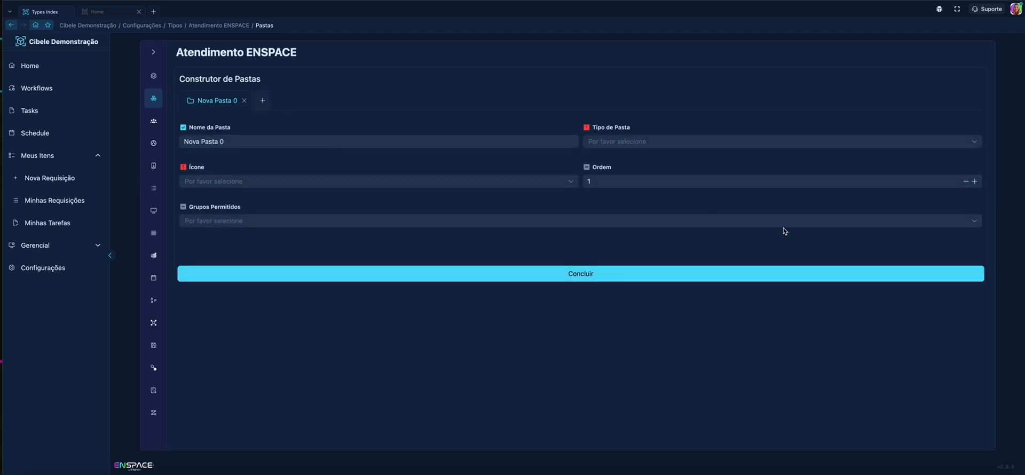
pyautogui.click(385, 145)
pyautogui.hotkey('ctrl', 'a')
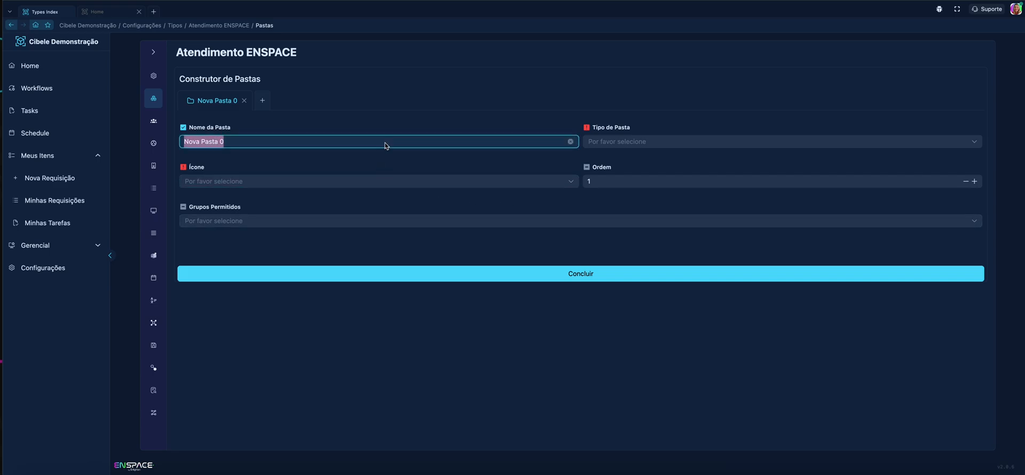
pyautogui.press('BackSpace')
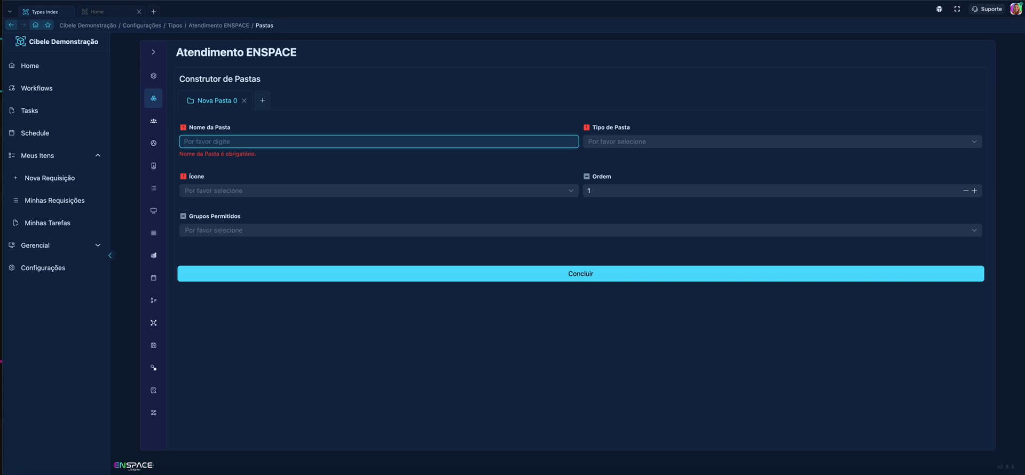
pyautogui.write('Dados da Re')
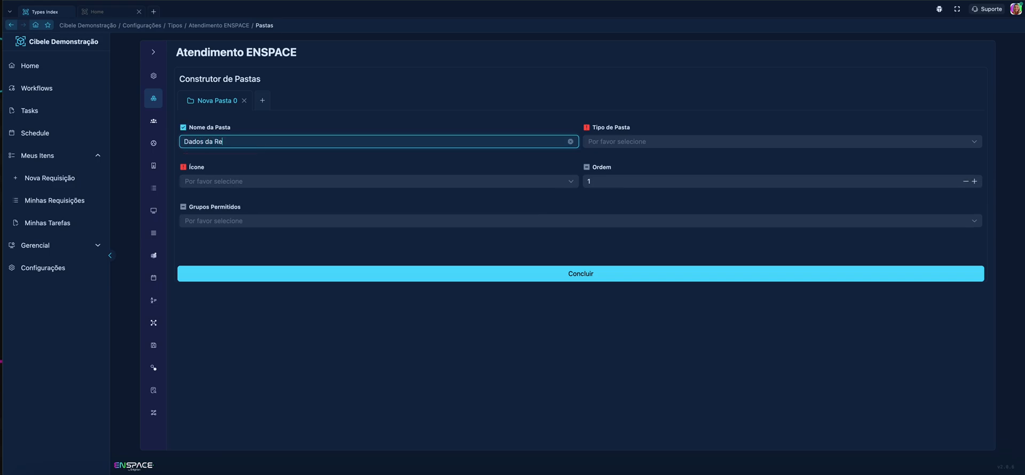
pyautogui.write('quisição')
pyautogui.click(439, 166)
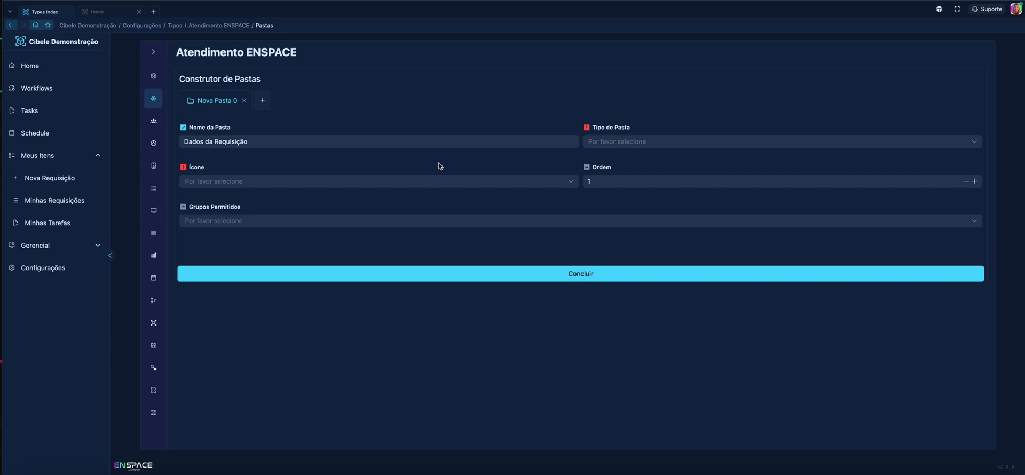
# Step: Set the folder type to Formulário and choose Requisição Atendimento ENSPACE as its form
pyautogui.click(635, 143)
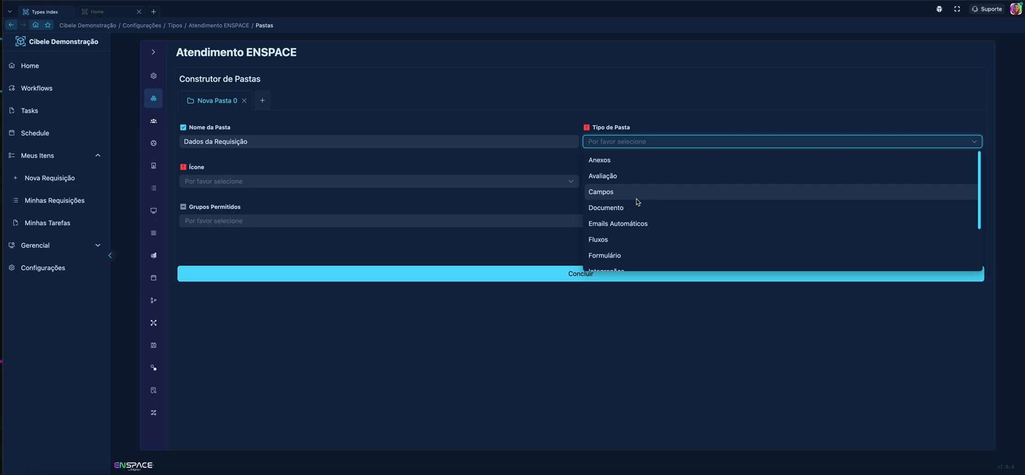
pyautogui.click(616, 257)
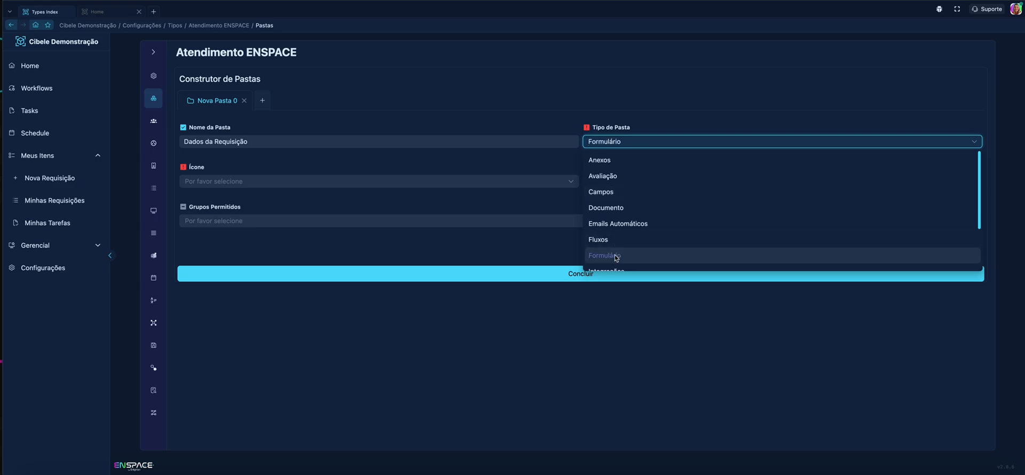
pyautogui.click(355, 182)
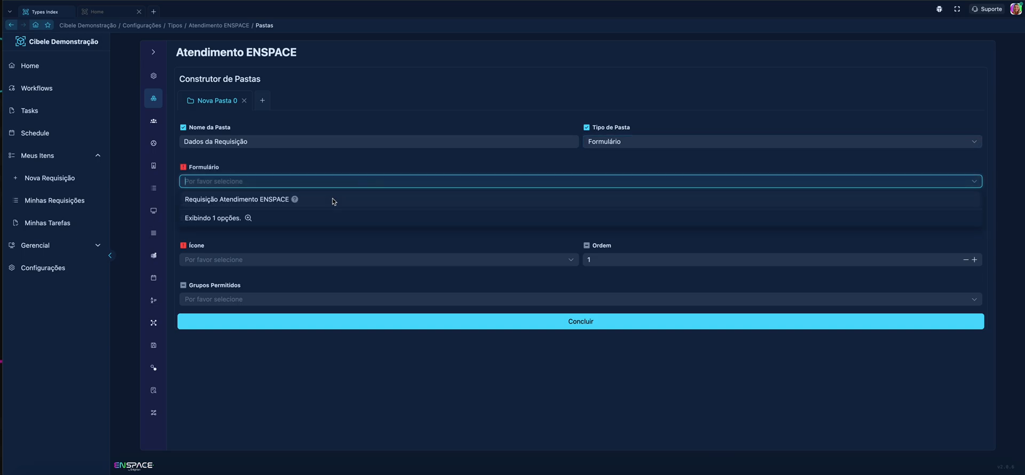
pyautogui.click(332, 199)
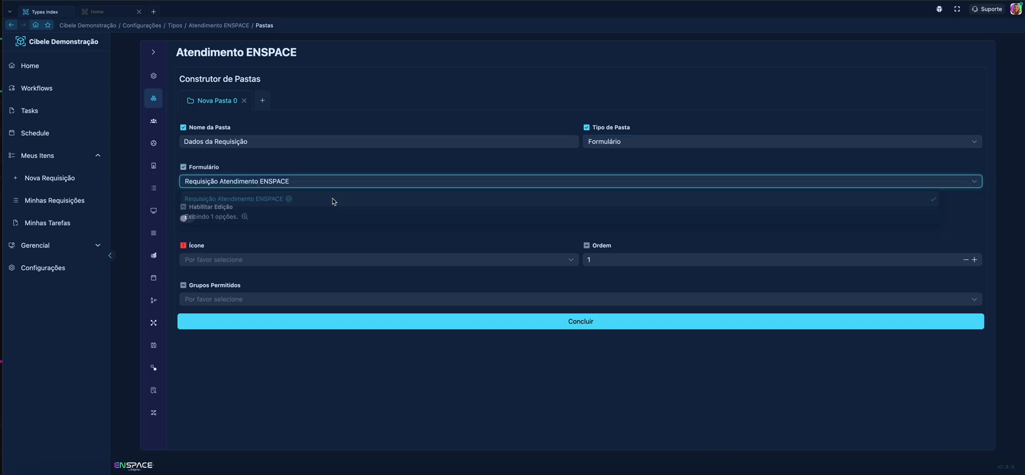
pyautogui.click(274, 183)
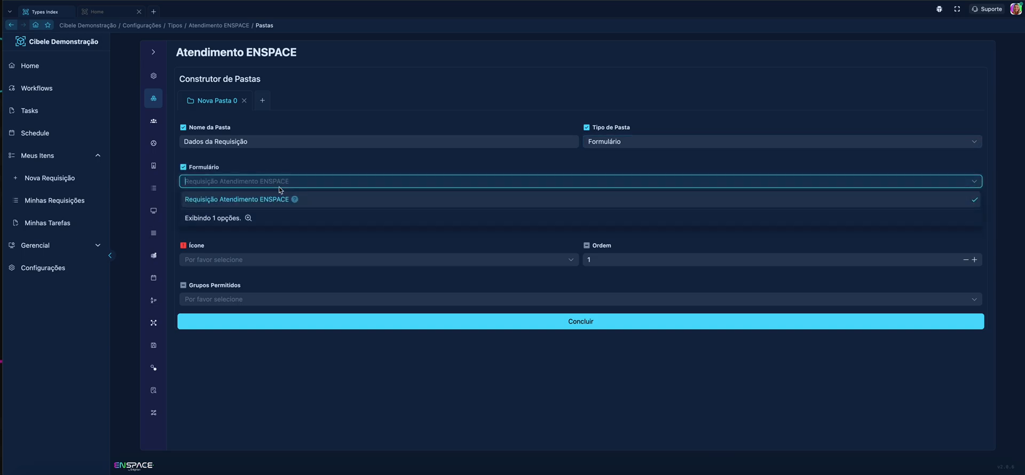
pyautogui.moveTo(297, 200)
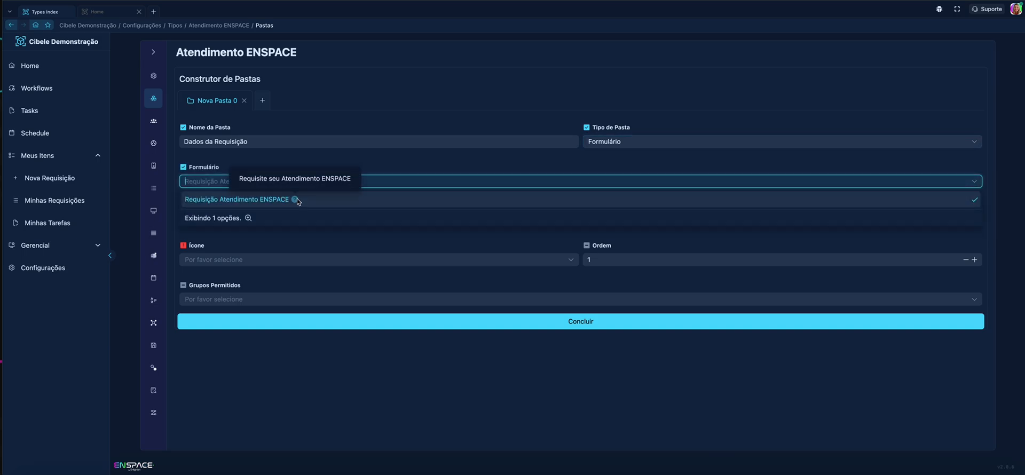
pyautogui.click(420, 167)
# Step: Try the folder types Documento and Campos, and view the fields that can be added for Campos
pyautogui.click(611, 145)
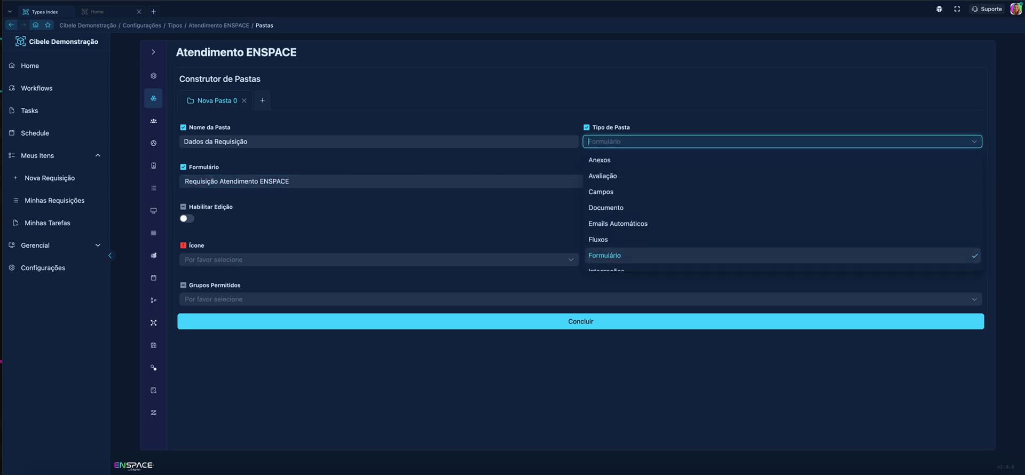
pyautogui.click(613, 207)
pyautogui.click(621, 146)
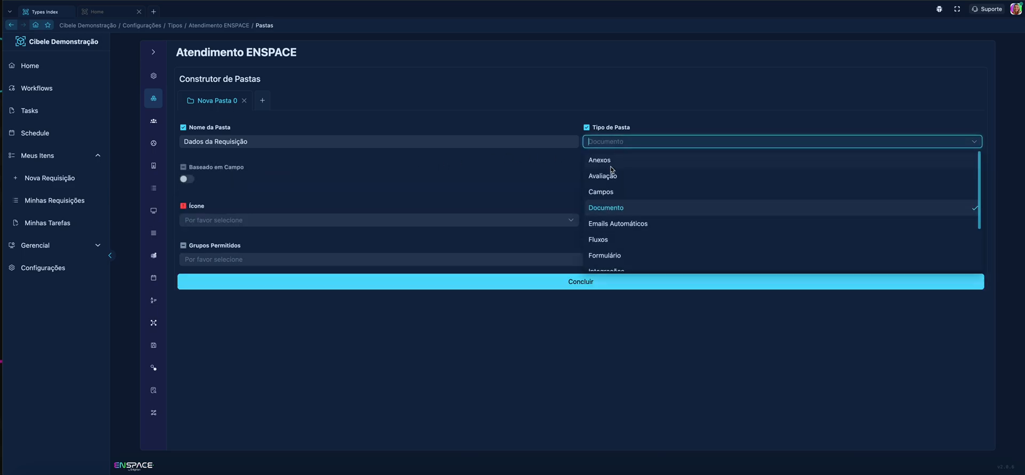
pyautogui.click(603, 191)
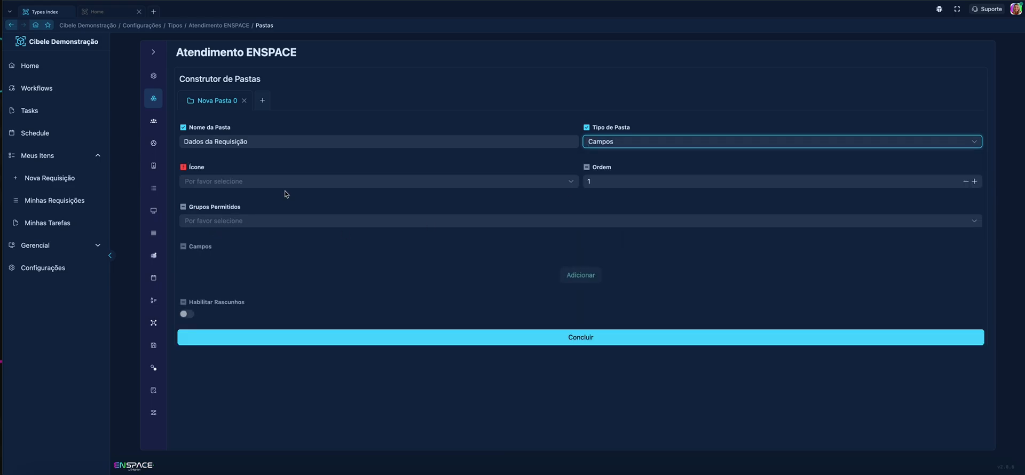
pyautogui.click(287, 182)
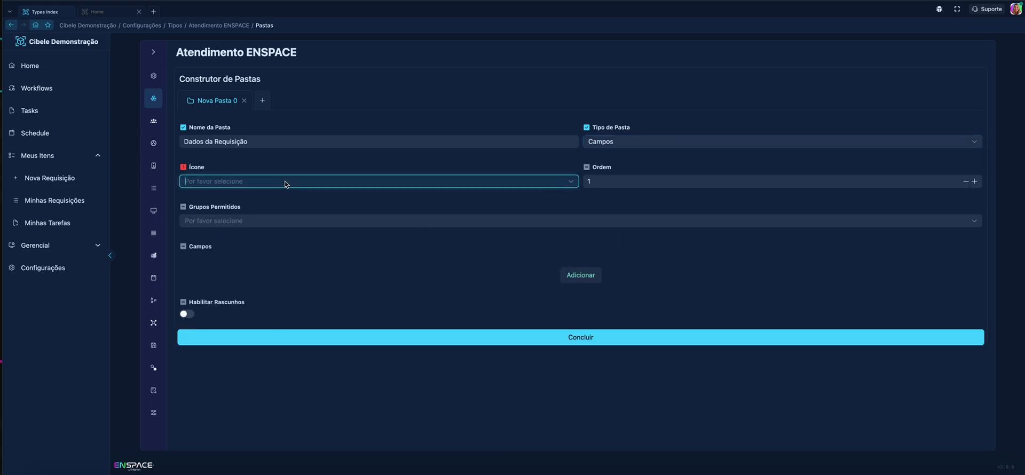
pyautogui.click(570, 270)
pyautogui.click(570, 271)
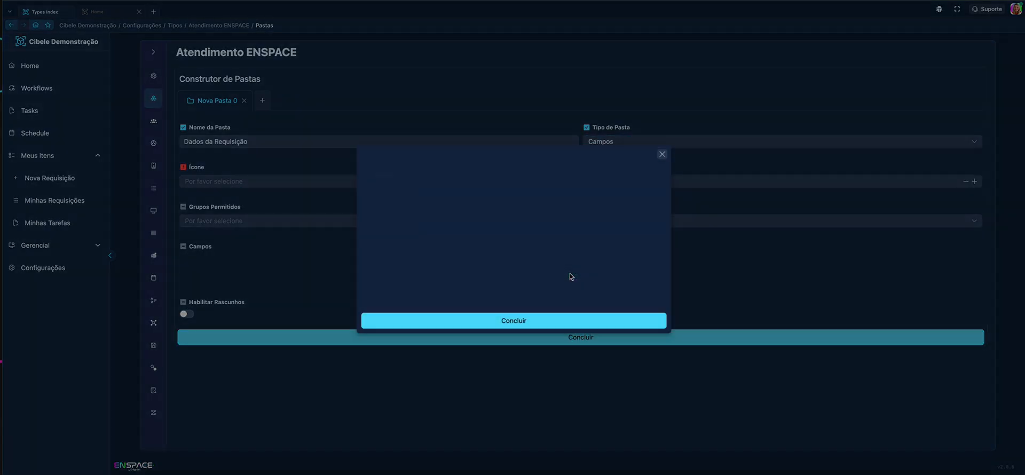
pyautogui.click(460, 190)
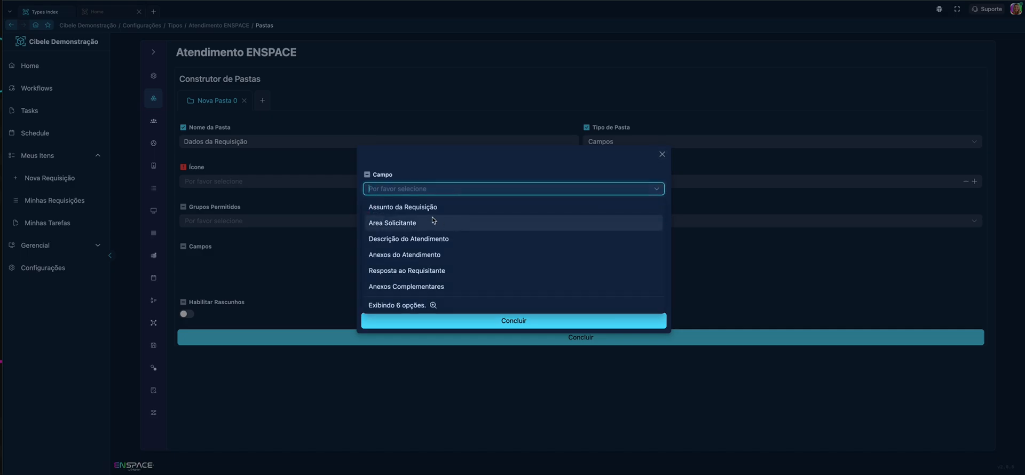
pyautogui.click(662, 155)
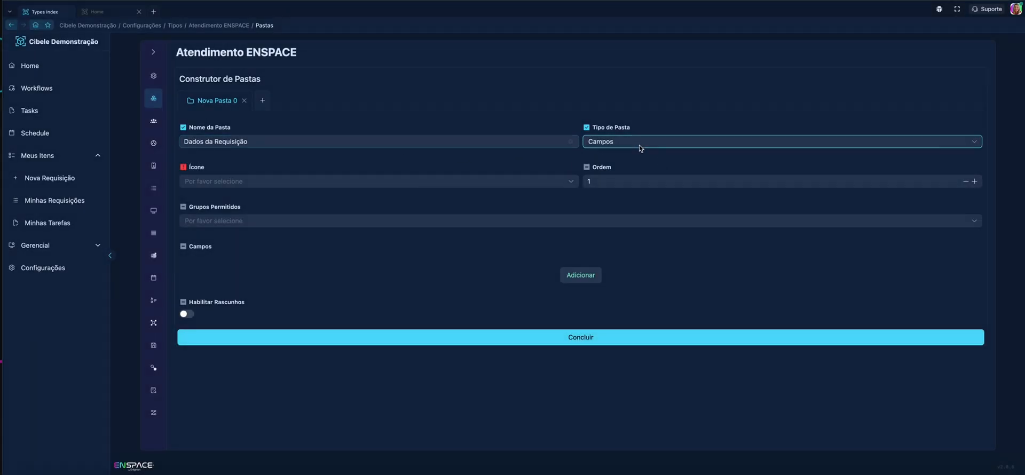
# Step: Set the folder type back to Formulário with the Requisição Atendimento ENSPACE form and enable editing
pyautogui.click(641, 147)
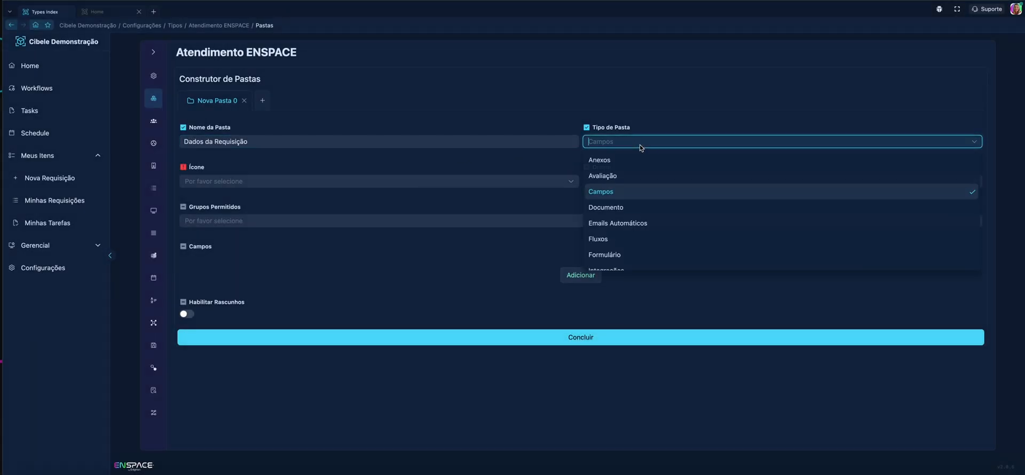
pyautogui.click(616, 255)
pyautogui.click(396, 181)
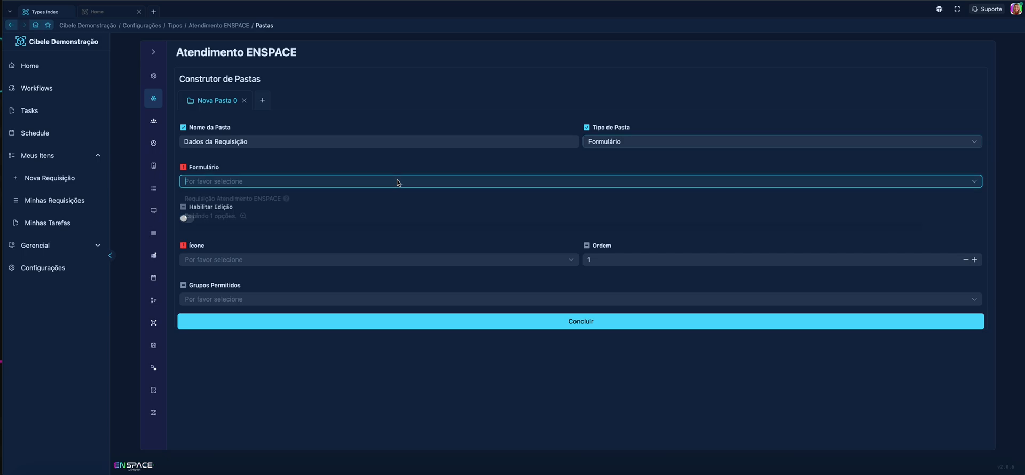
pyautogui.click(304, 200)
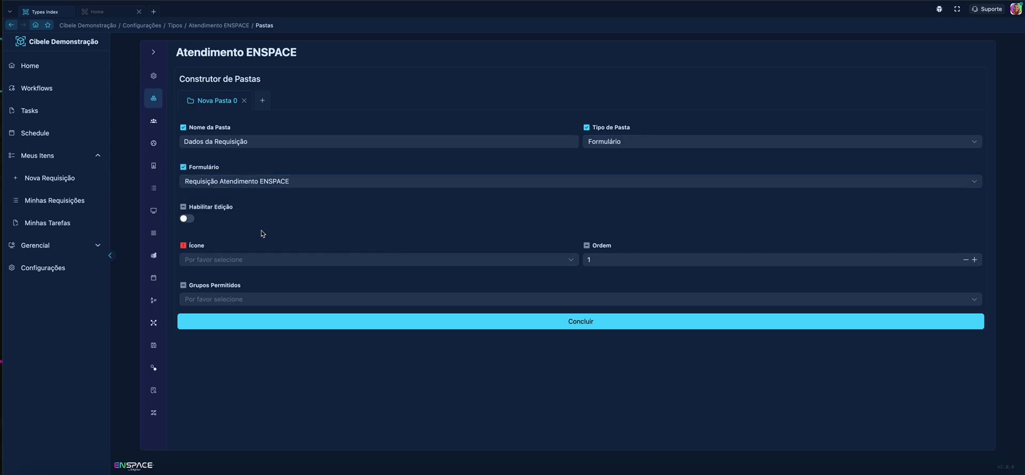
pyautogui.click(187, 218)
# Step: Give the "Dados da Requisição" folder the Database icon and save it without restricting the permitted groups
pyautogui.click(324, 261)
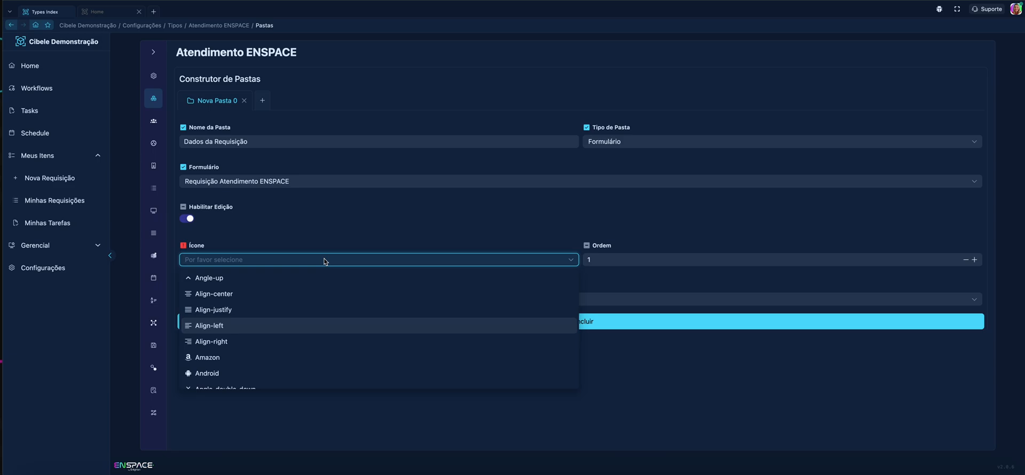
pyautogui.write('da')
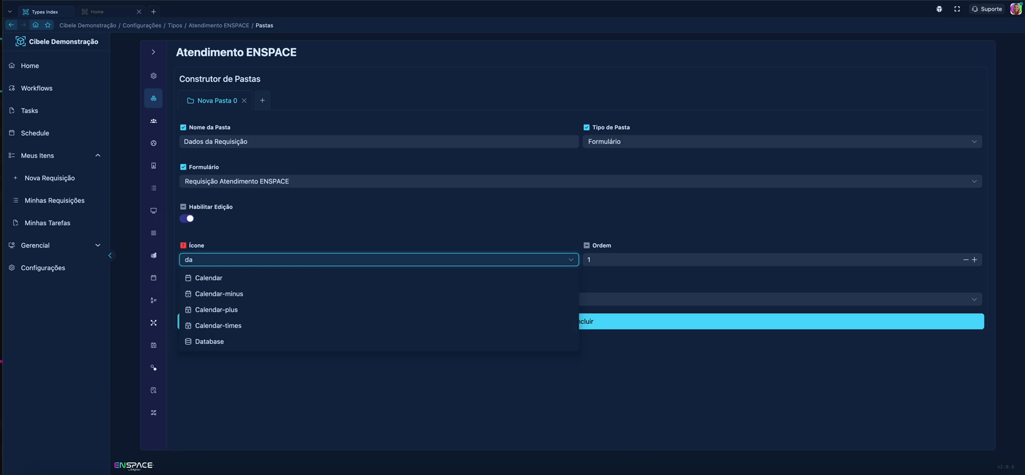
pyautogui.click(315, 342)
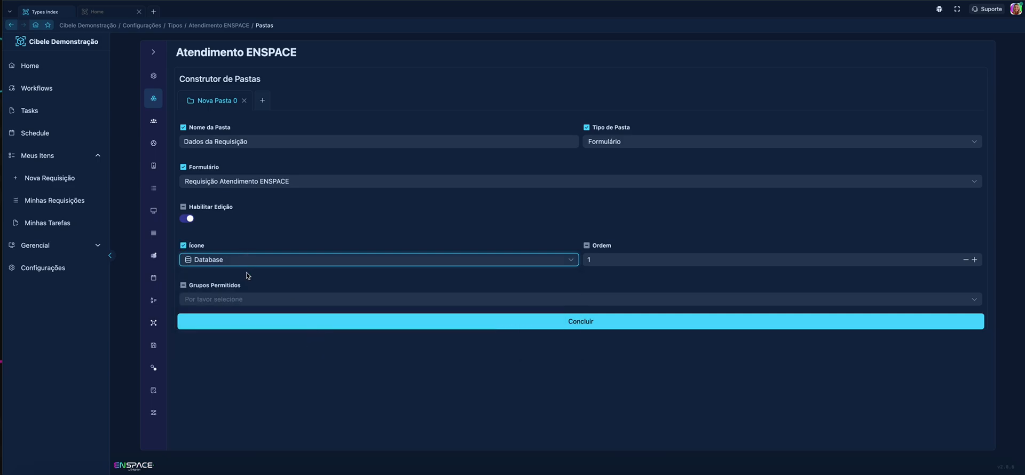
pyautogui.click(612, 265)
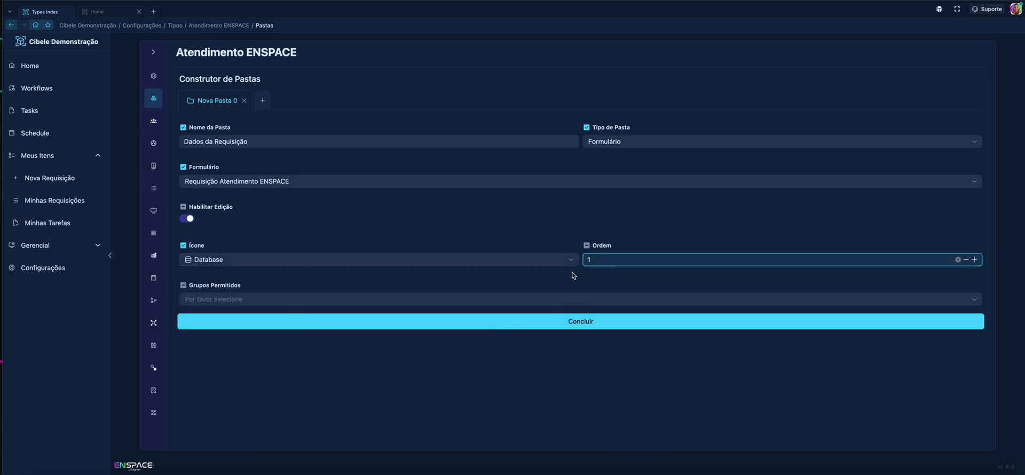
pyautogui.click(319, 301)
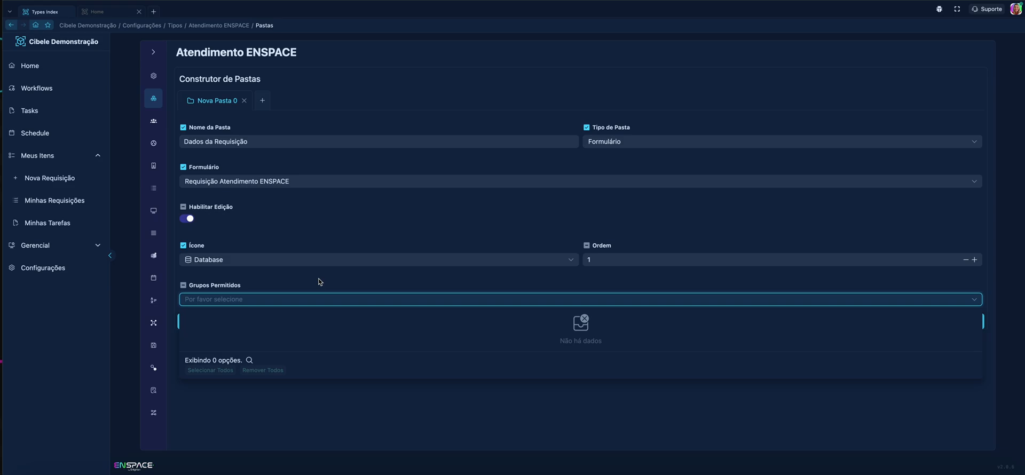
pyautogui.click(438, 287)
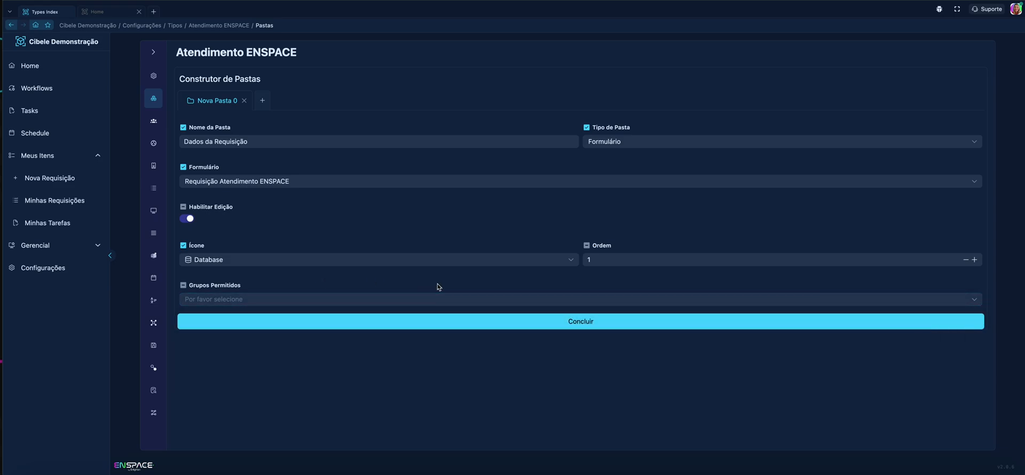
pyautogui.click(552, 328)
# Step: Add a second folder to the Atendimento ENSPACE category and name it "Tarefas do Item"
pyautogui.click(286, 101)
pyautogui.tripleClick(346, 137)
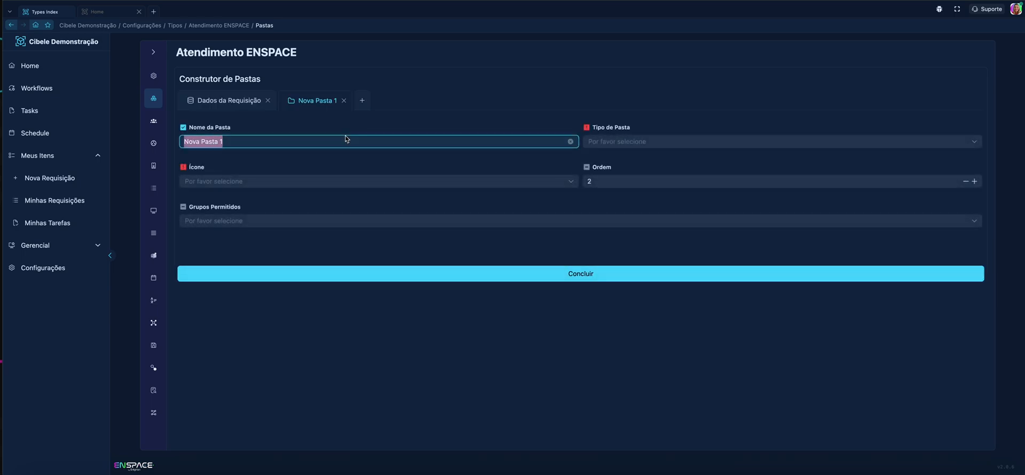
pyautogui.write('Tarefas')
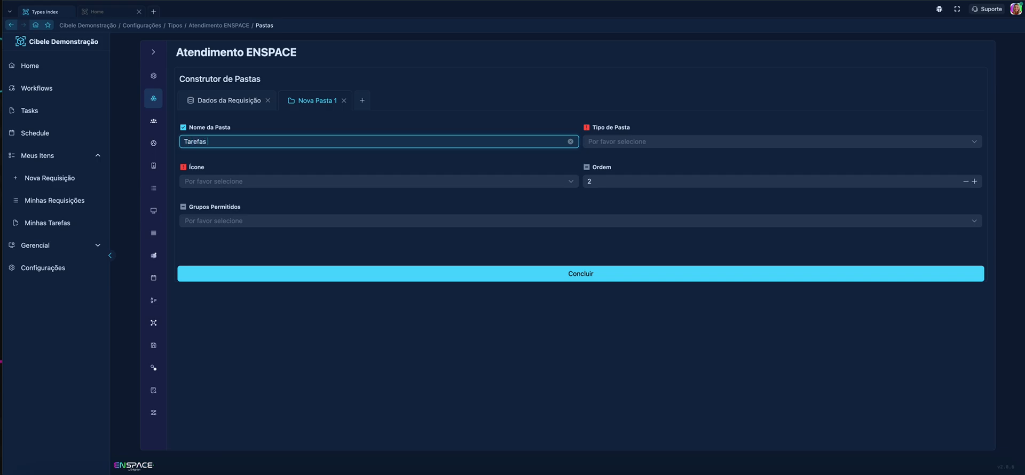
pyautogui.write(' do item')
pyautogui.press('BackSpace')
pyautogui.write('I')
pyautogui.click(305, 166)
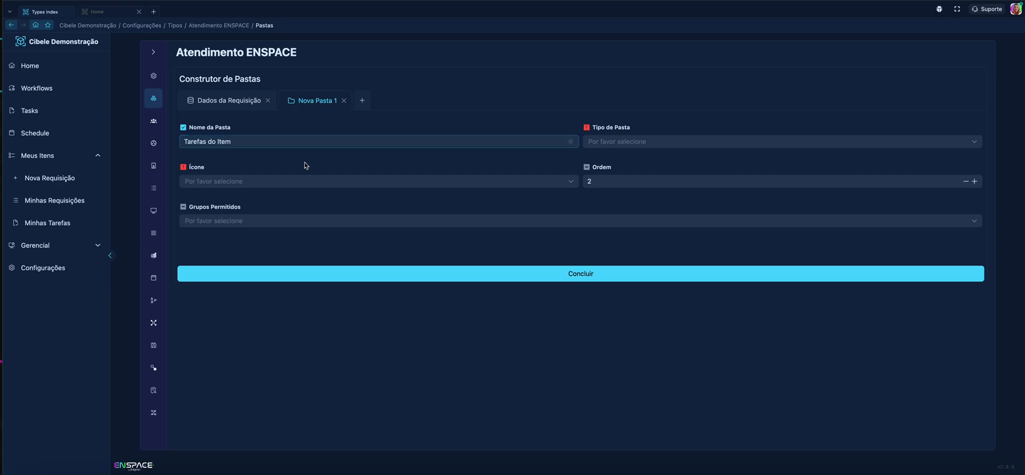
# Step: Set the type of the "Tarefas do Item" folder to Tarefas
pyautogui.click(663, 143)
pyautogui.scroll(-3, 649, 185)
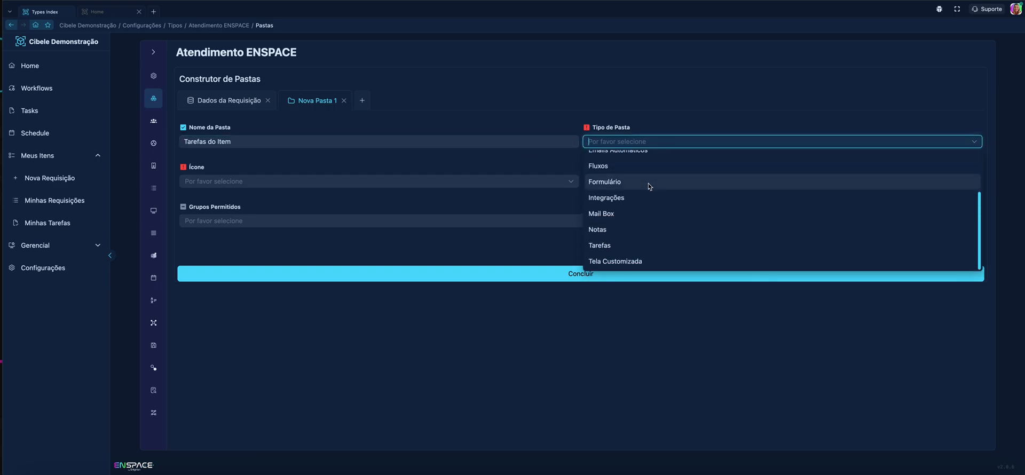
pyautogui.click(625, 247)
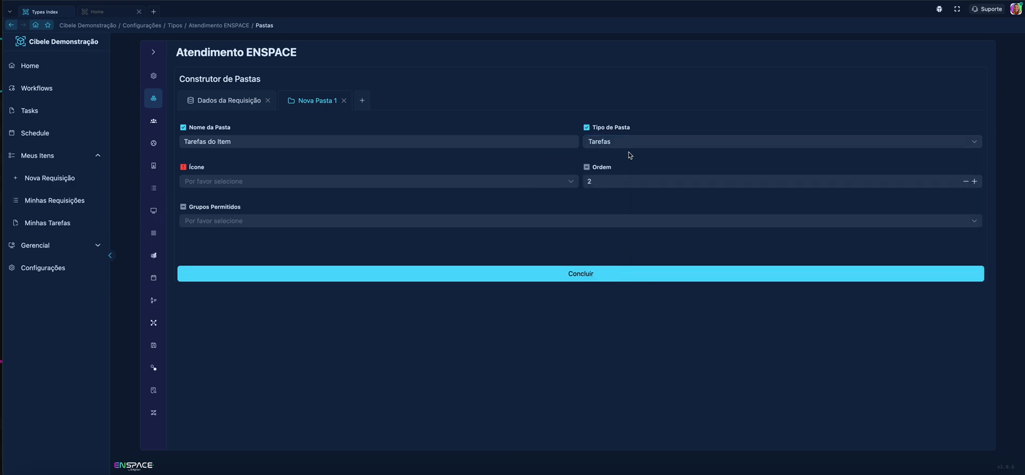
# Step: Give the "Tarefas do Item" folder the List icon and save it
pyautogui.click(462, 186)
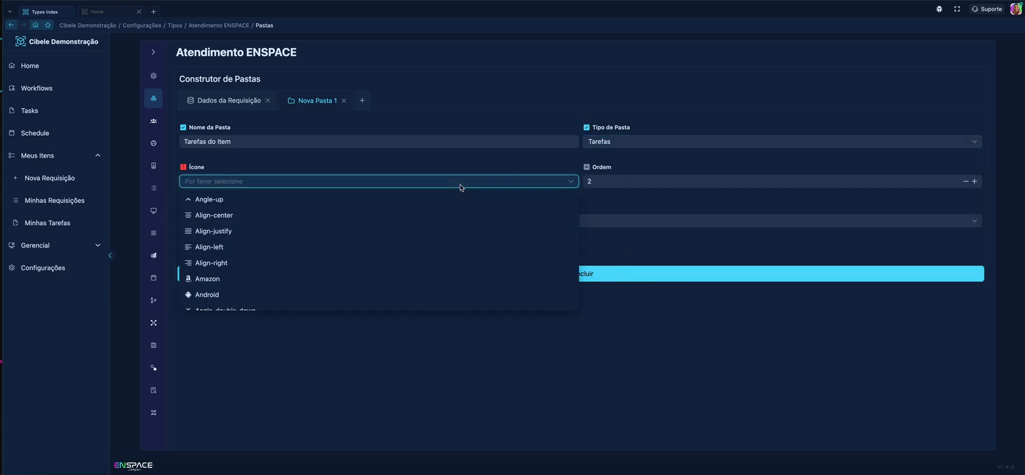
pyautogui.write('l')
pyautogui.press('BackSpace')
pyautogui.write('lis')
pyautogui.click(409, 205)
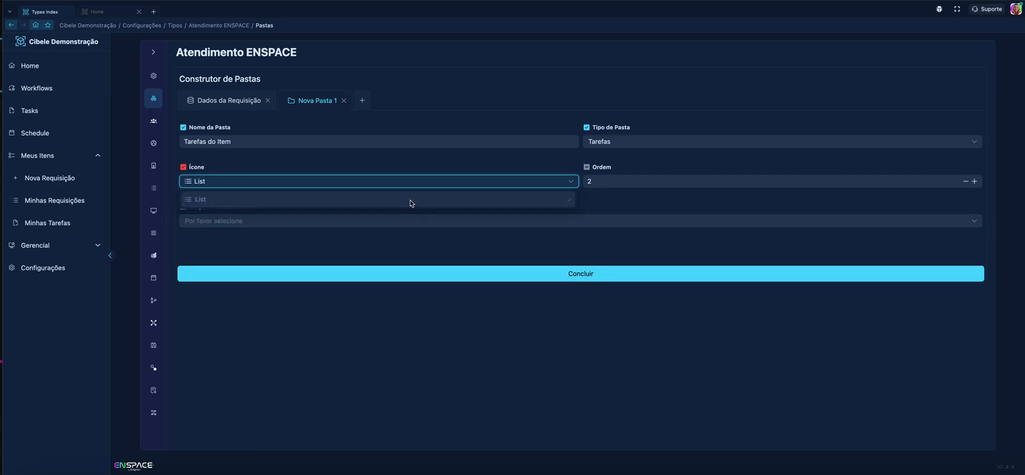
pyautogui.click(616, 203)
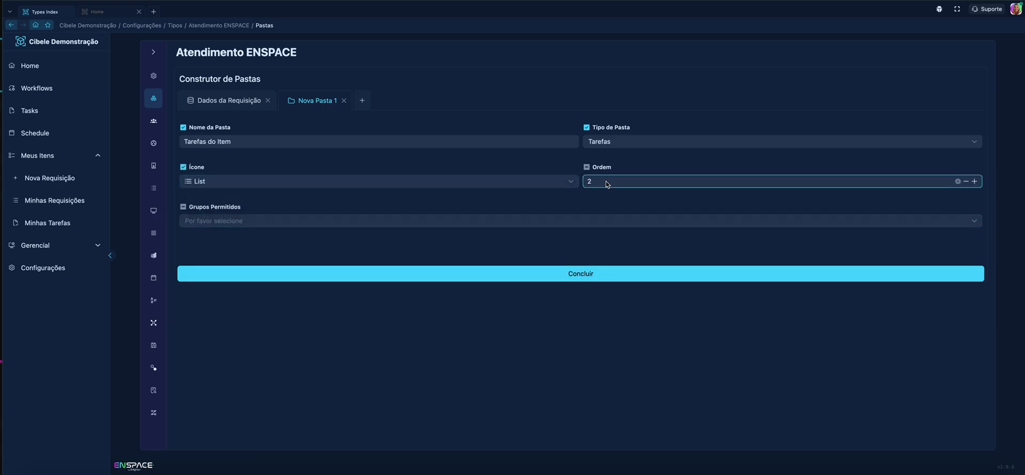
pyautogui.click(653, 279)
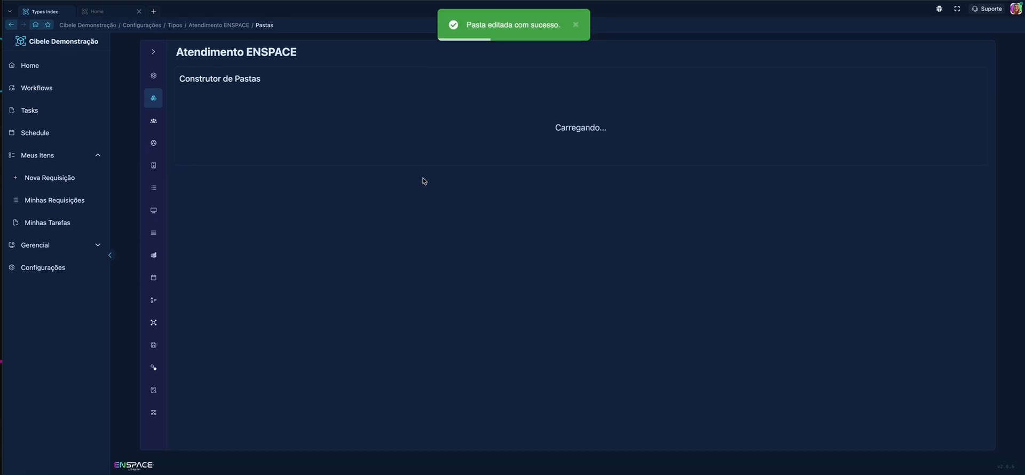
# Step: Add a third folder named "Fluxo do Item" and set its folder type to Fluxos
pyautogui.click(290, 146)
pyautogui.hotkey('ctrl', 'a')
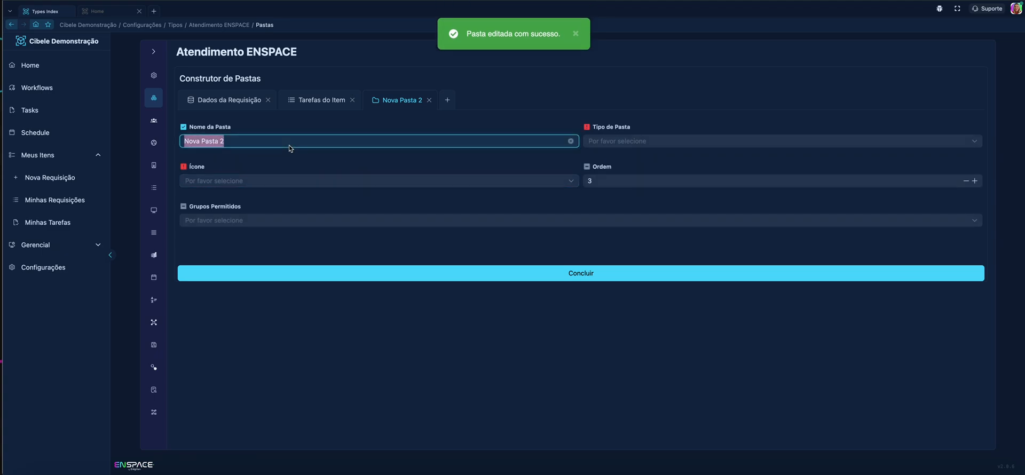
pyautogui.write('F')
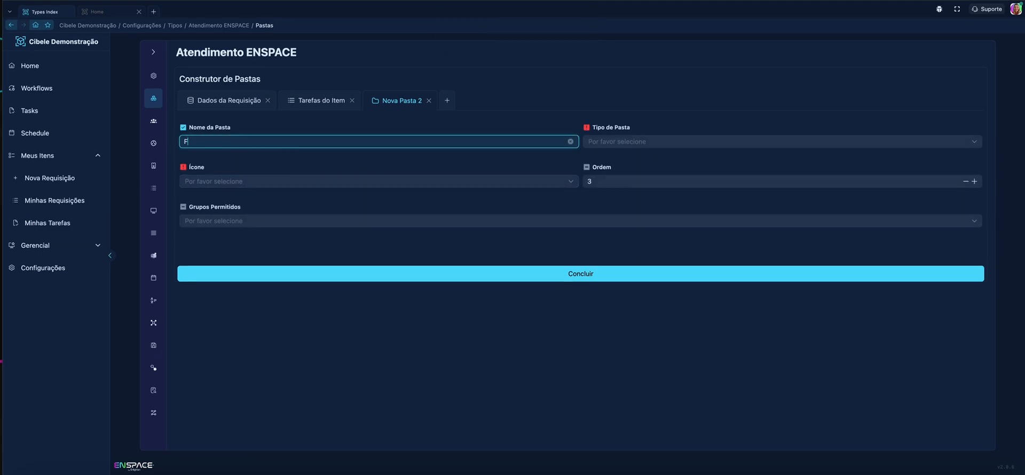
pyautogui.write('luxo do Item')
pyautogui.click(620, 140)
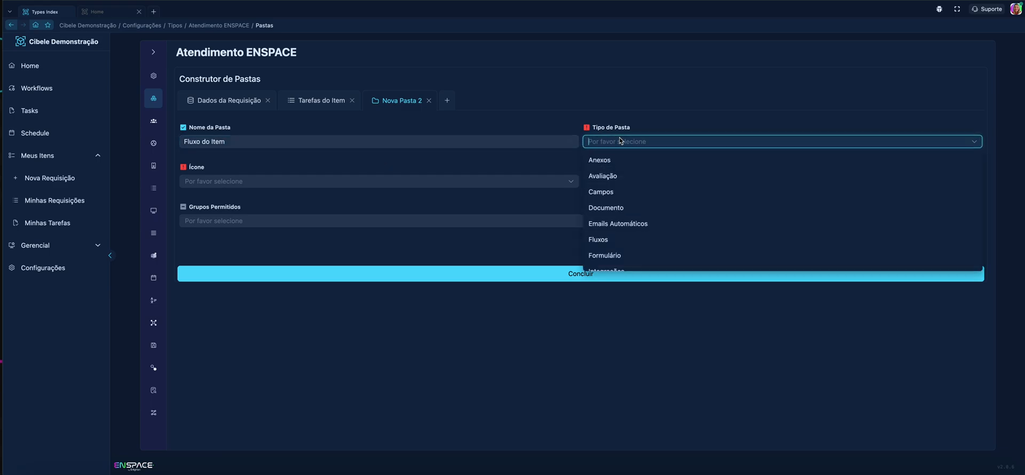
pyautogui.click(606, 246)
# Step: Give the "Fluxo do Item" folder the Angle-right icon and save it
pyautogui.click(389, 185)
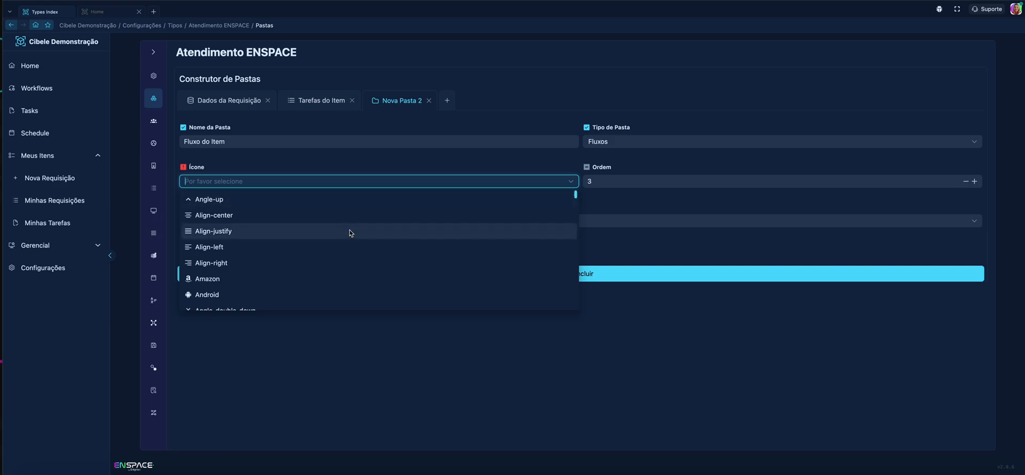
pyautogui.scroll(-3, 348, 231)
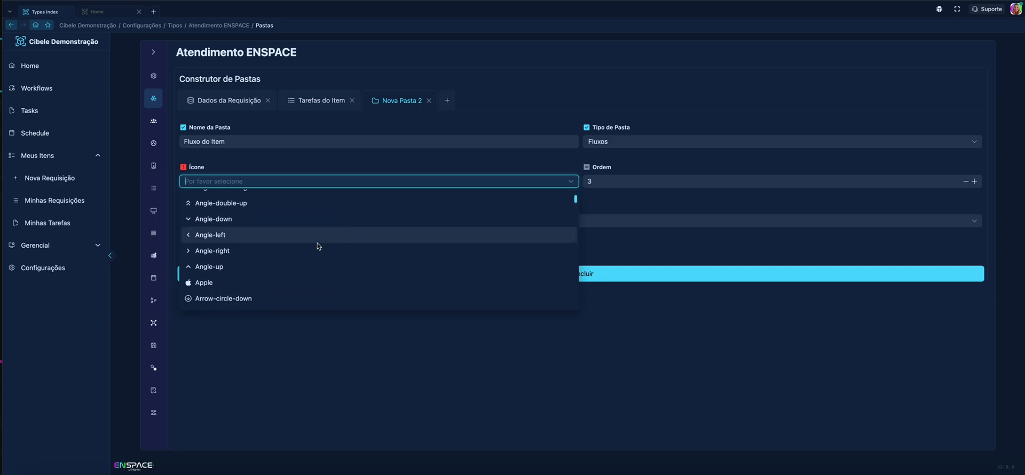
pyautogui.click(300, 265)
pyautogui.click(273, 185)
pyautogui.click(272, 252)
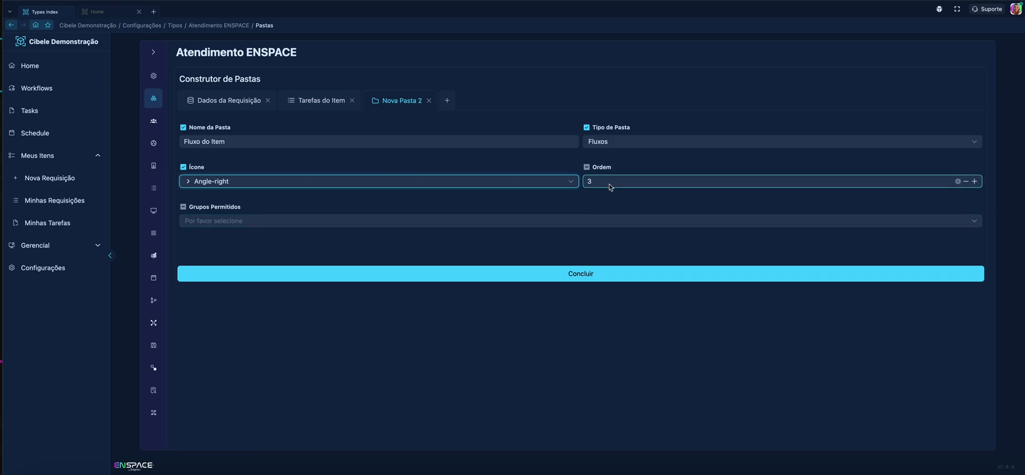
pyautogui.click(458, 280)
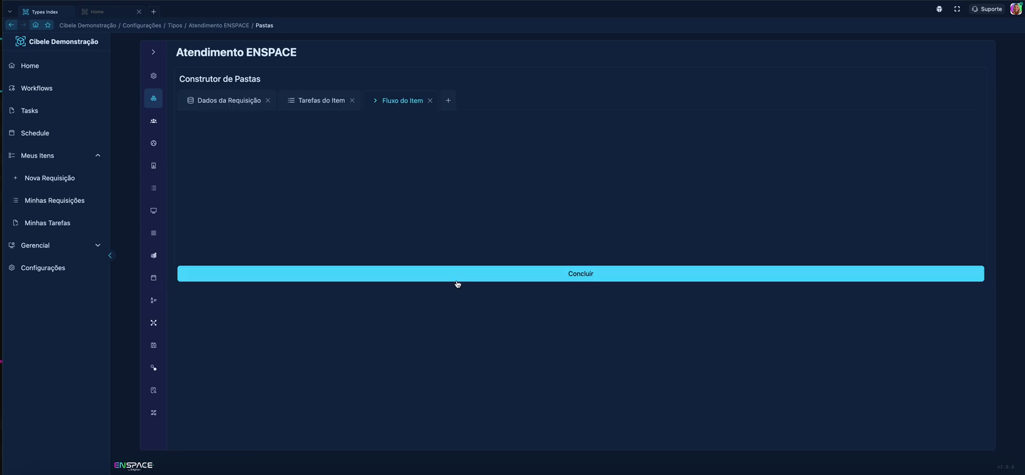
# Step: Add a fourth folder of type Emails Automáticos and name it "Email Enviados"
pyautogui.click(454, 105)
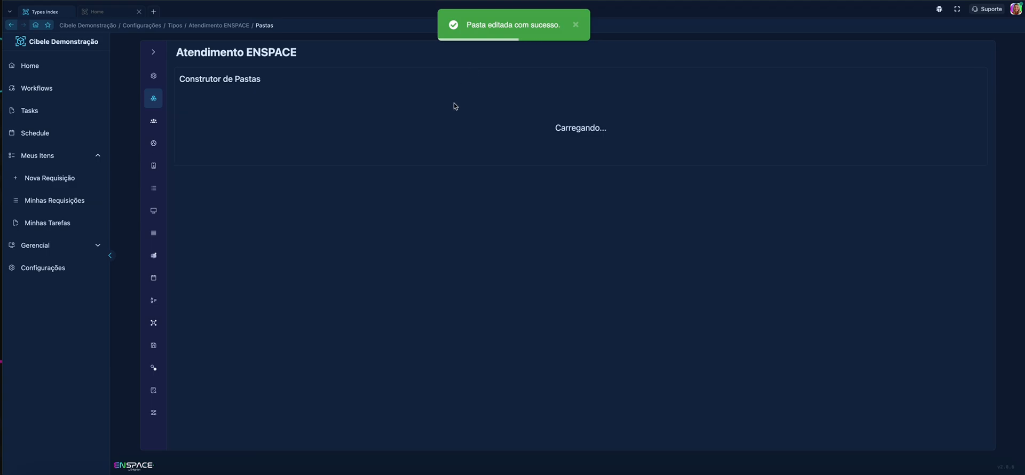
pyautogui.click(621, 143)
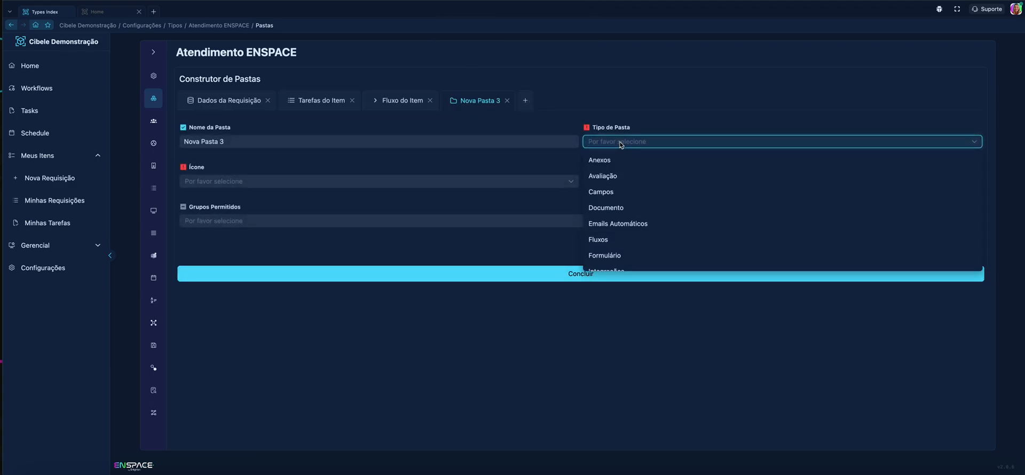
pyautogui.click(650, 229)
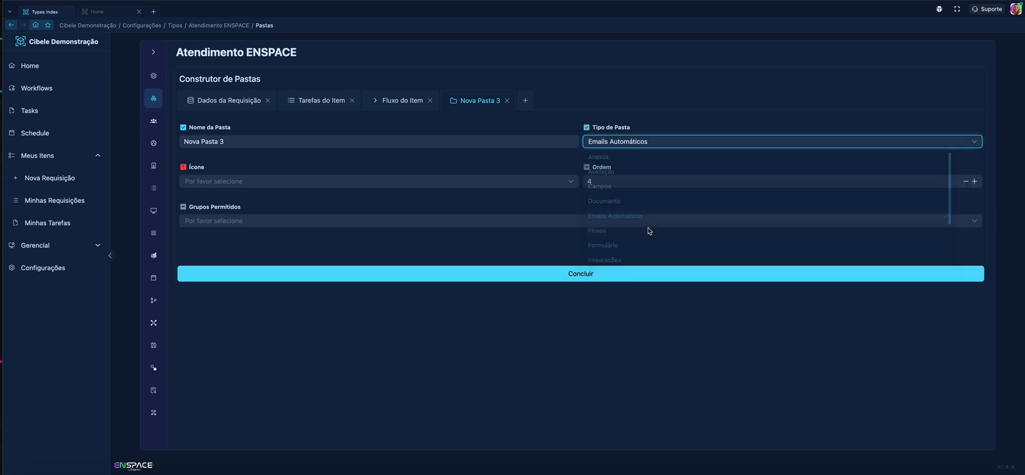
pyautogui.click(404, 141)
pyautogui.hotkey('ctrl', 'a')
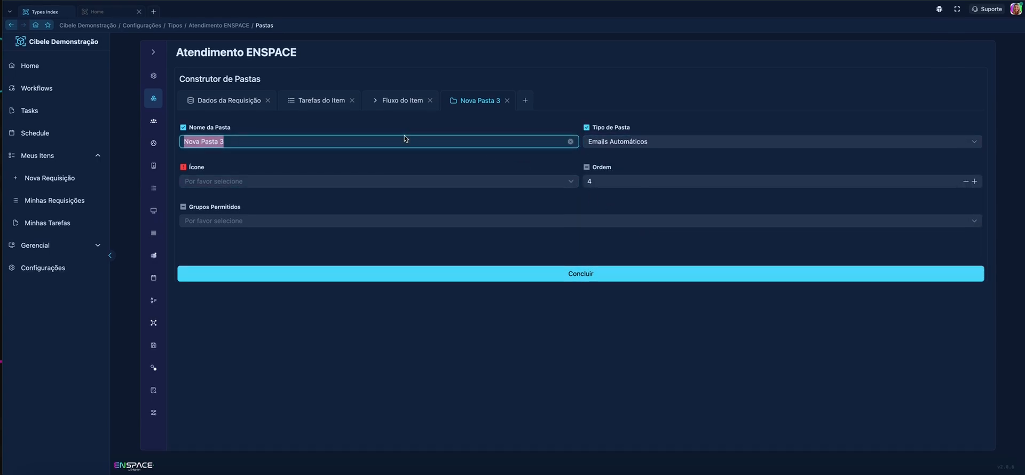
pyautogui.write('Email ')
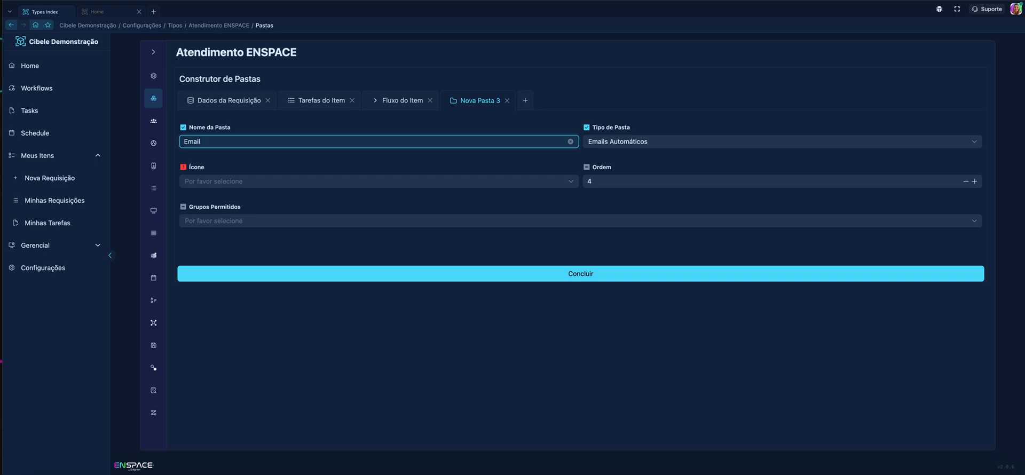
pyautogui.write('Enviados')
pyautogui.click(409, 162)
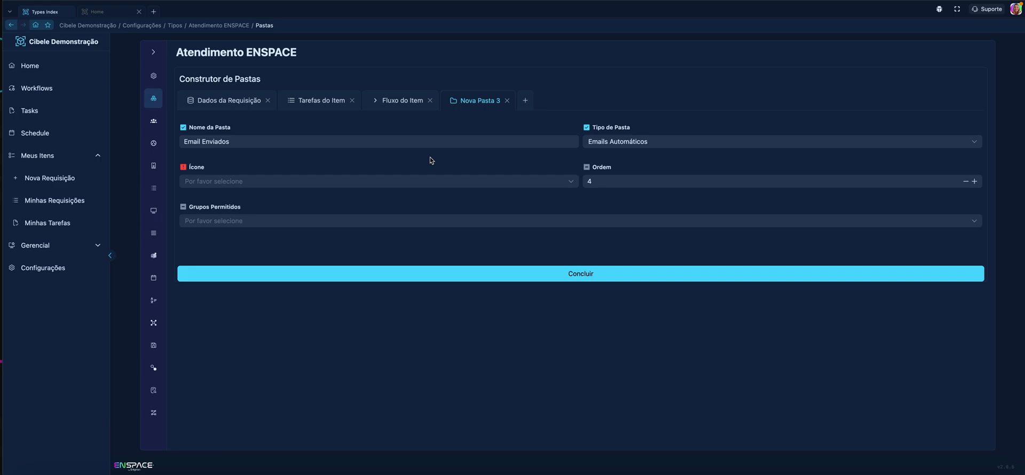
# Step: Find the Inbox icon for the "Email Enviados" folder, assign it and save the folder
pyautogui.click(425, 184)
pyautogui.write('mail')
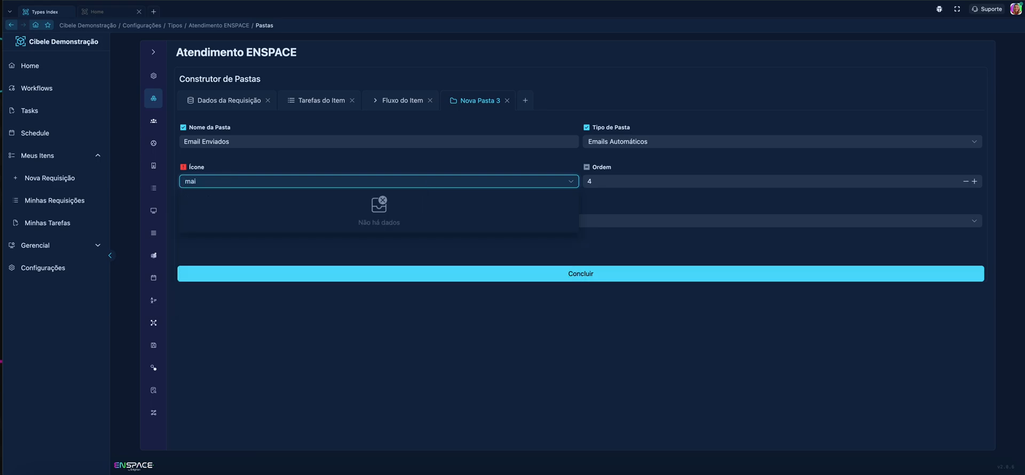
pyautogui.press('BackSpace')
pyautogui.press('BackSpace')
pyautogui.press('BackSpace')
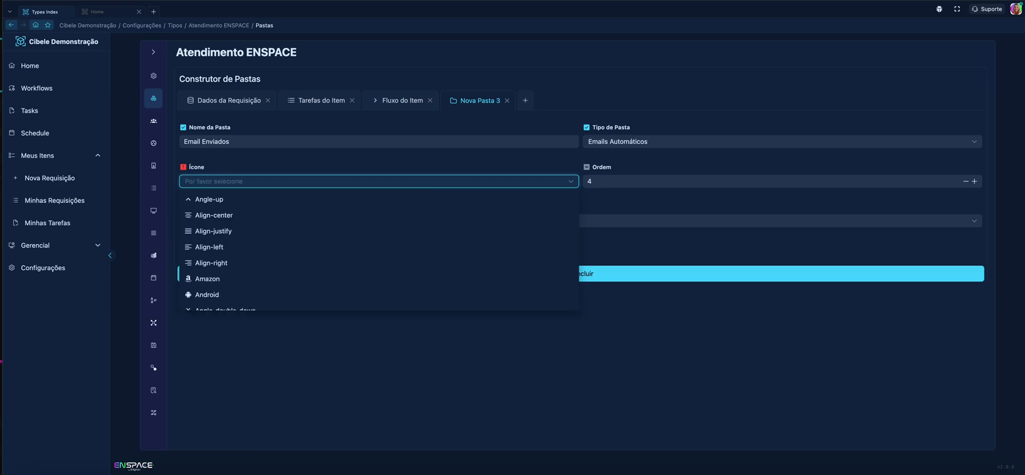
pyautogui.write('box')
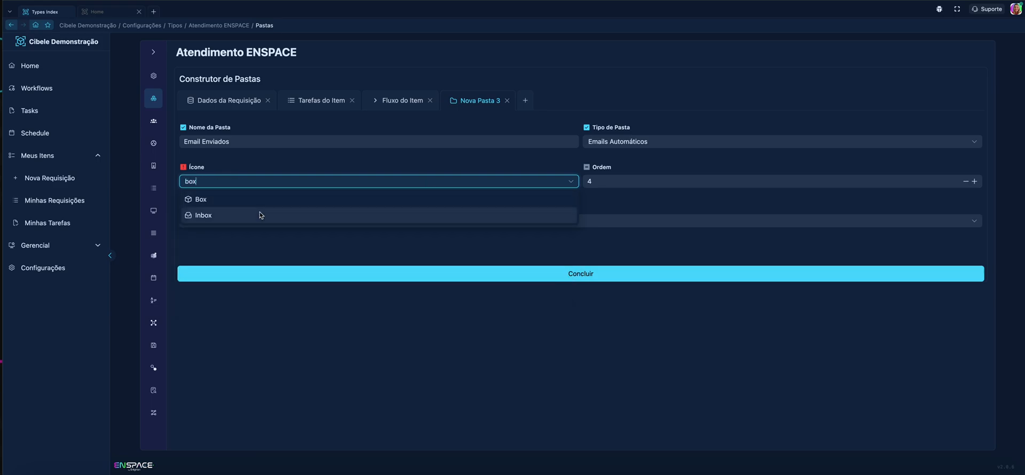
pyautogui.click(259, 216)
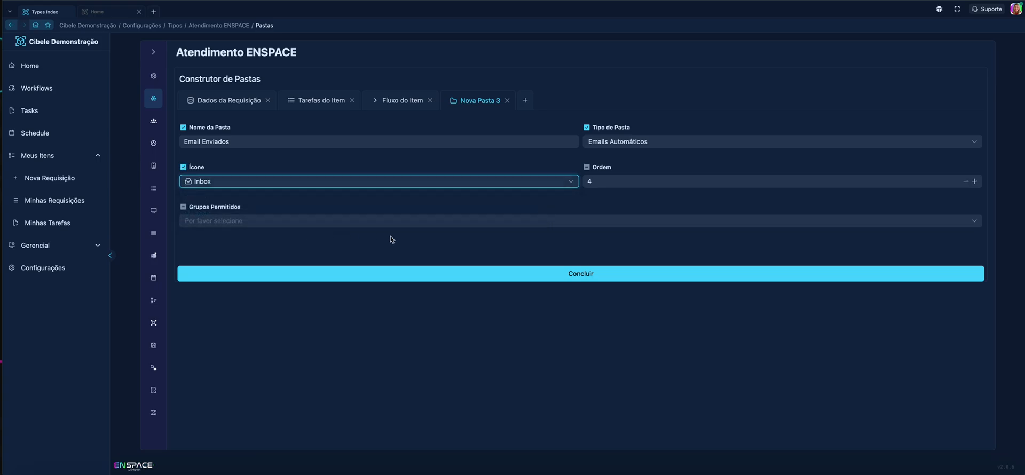
pyautogui.click(401, 244)
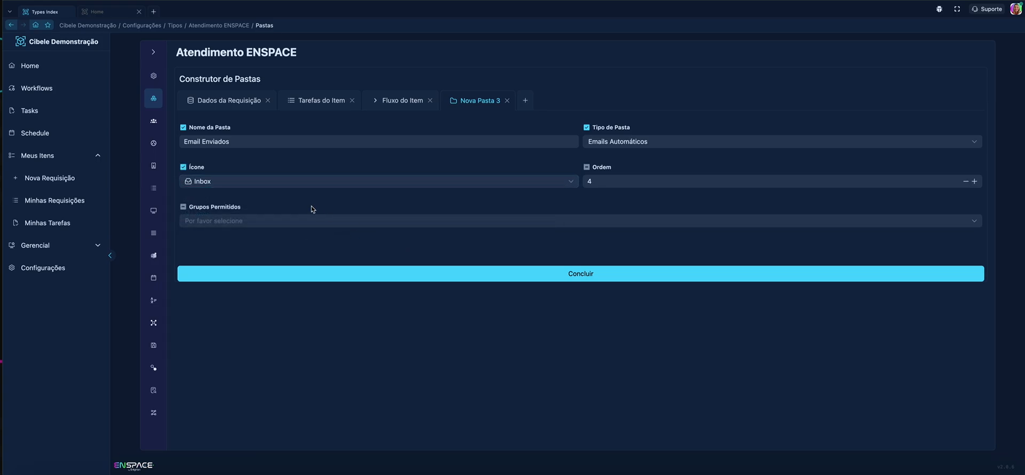
pyautogui.click(608, 271)
# Step: Add a fifth folder of type Notas and name it "Comentários"
pyautogui.click(531, 101)
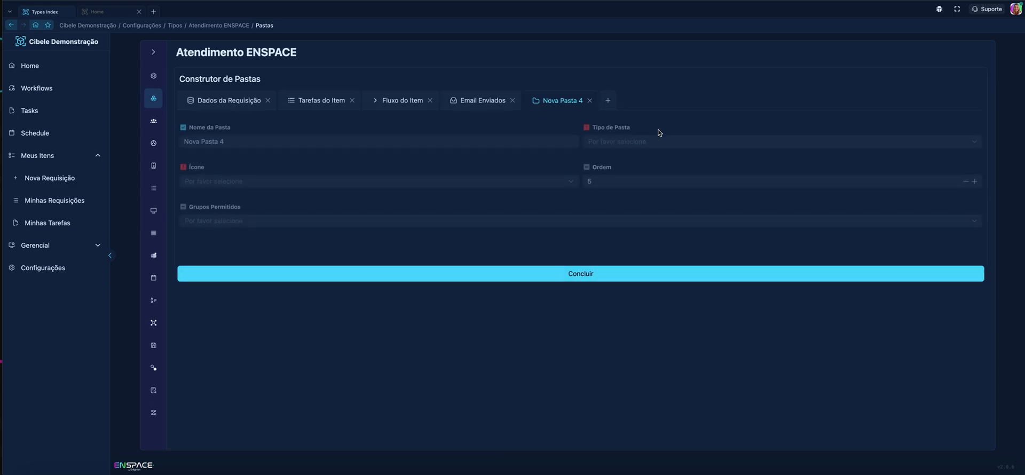
pyautogui.click(649, 142)
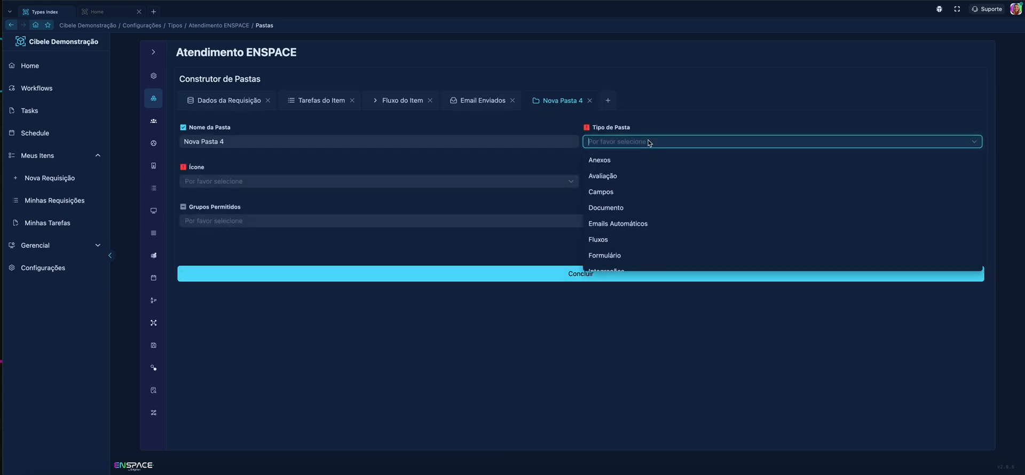
pyautogui.scroll(-3, 636, 198)
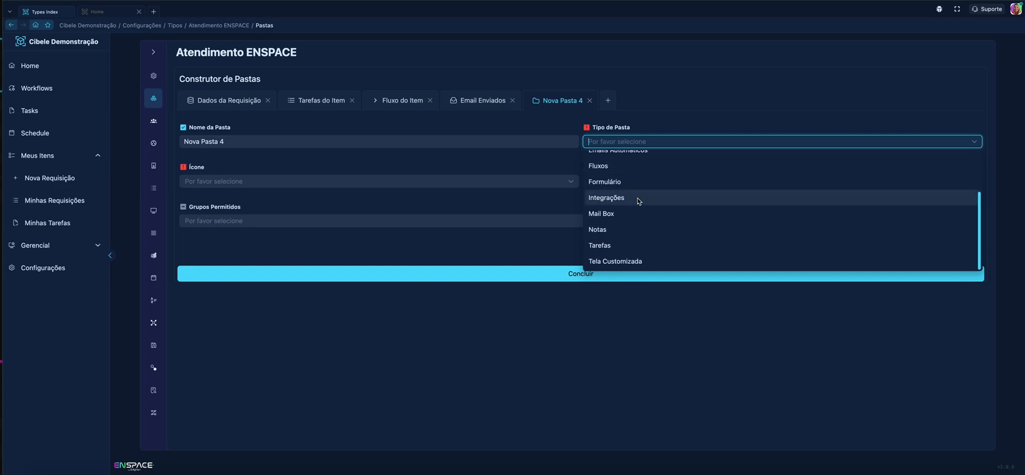
pyautogui.click(614, 229)
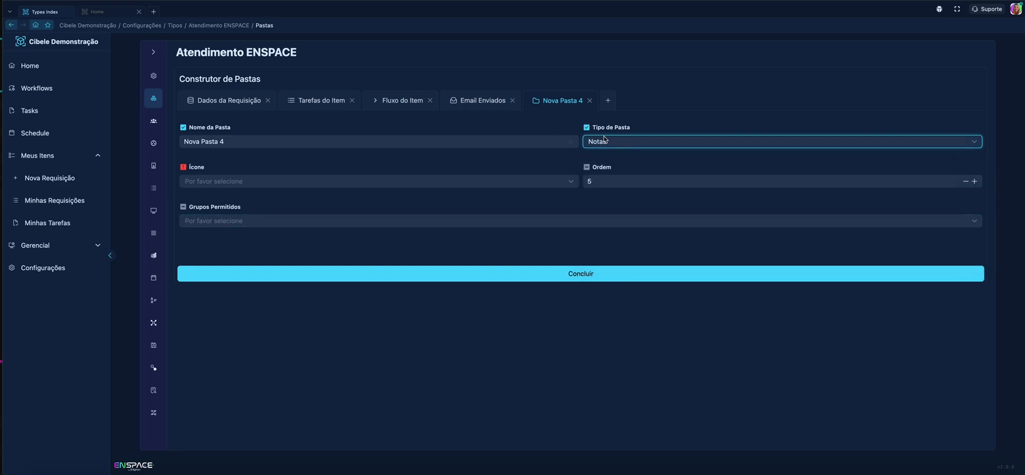
pyautogui.click(509, 143)
pyautogui.hotkey('shift', 'Left')
pyautogui.hotkey('shift', 'Home')
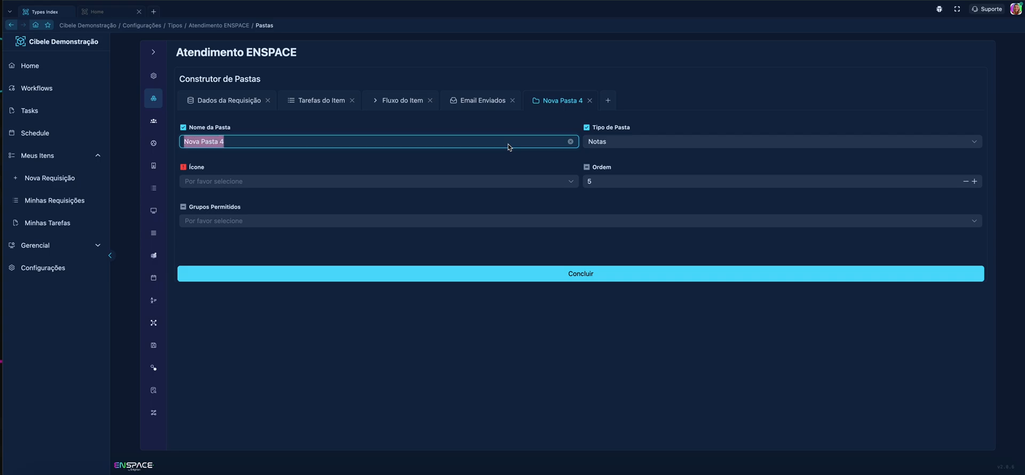
pyautogui.write('Coment')
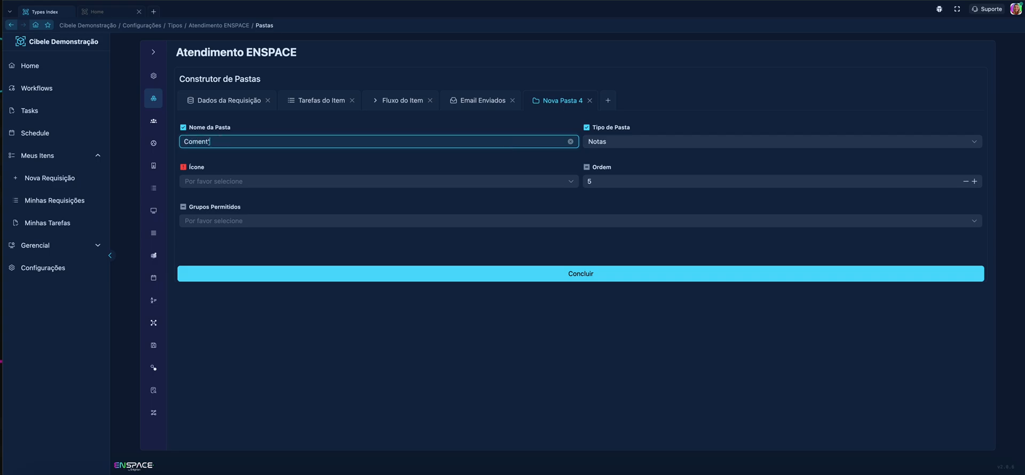
pyautogui.write('ários')
# Step: Find the Comments icon for the "Comentários" folder, assign it and save the folder
pyautogui.click(463, 181)
pyautogui.write('co')
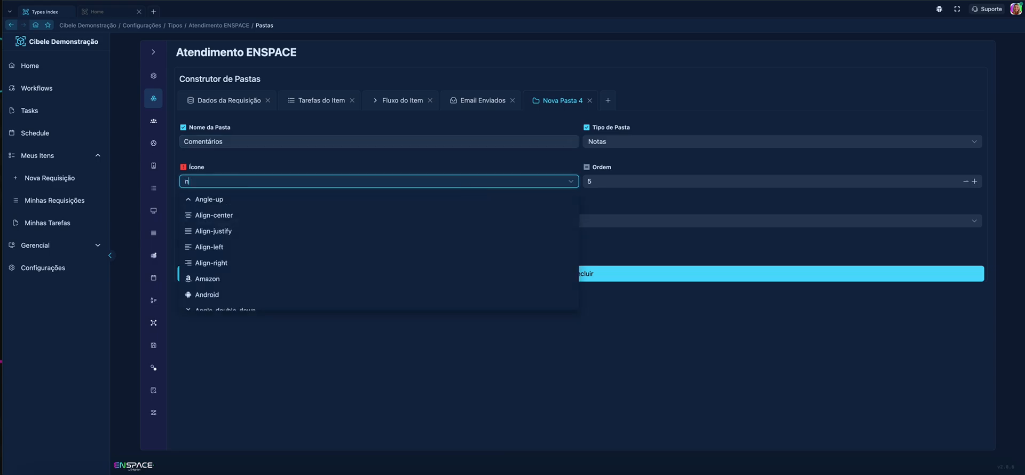
pyautogui.write('m')
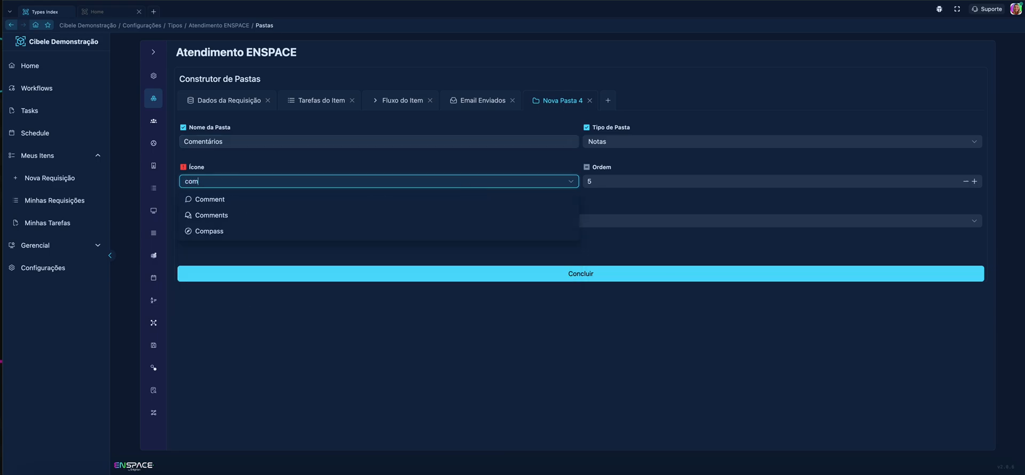
pyautogui.click(331, 215)
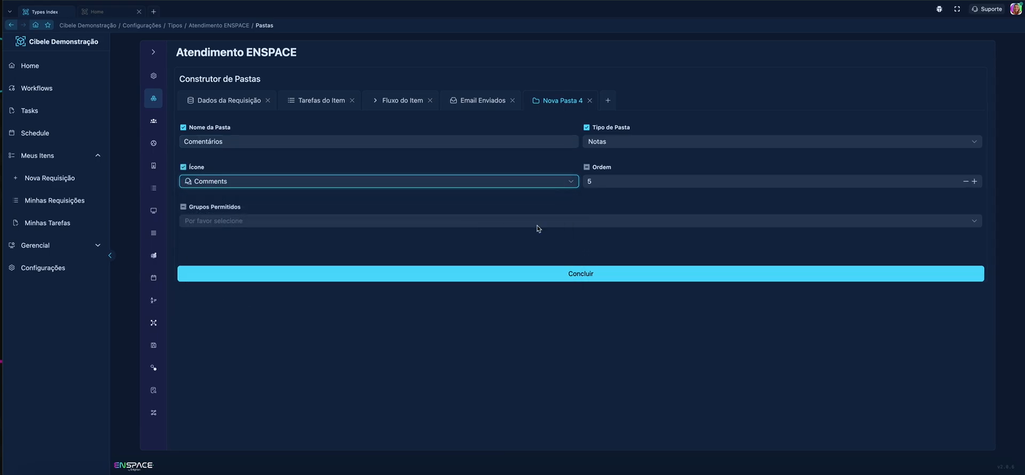
pyautogui.click(606, 243)
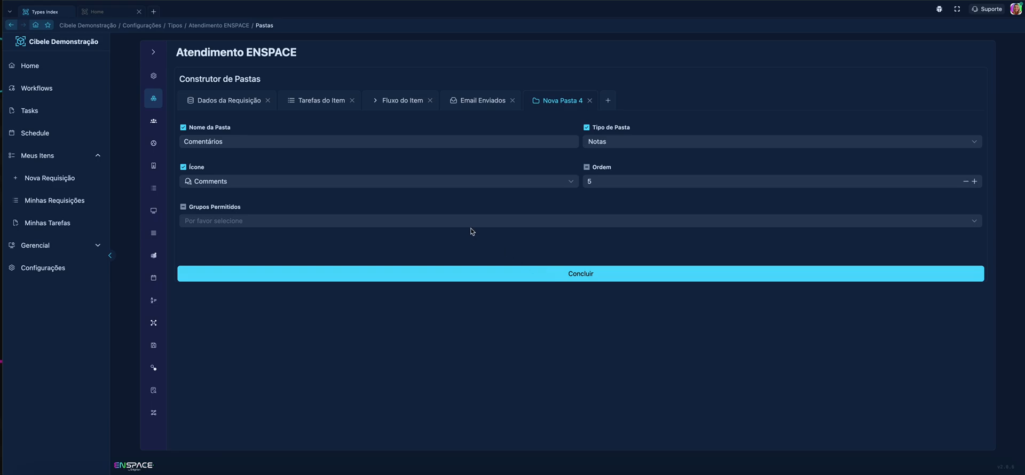
pyautogui.click(543, 281)
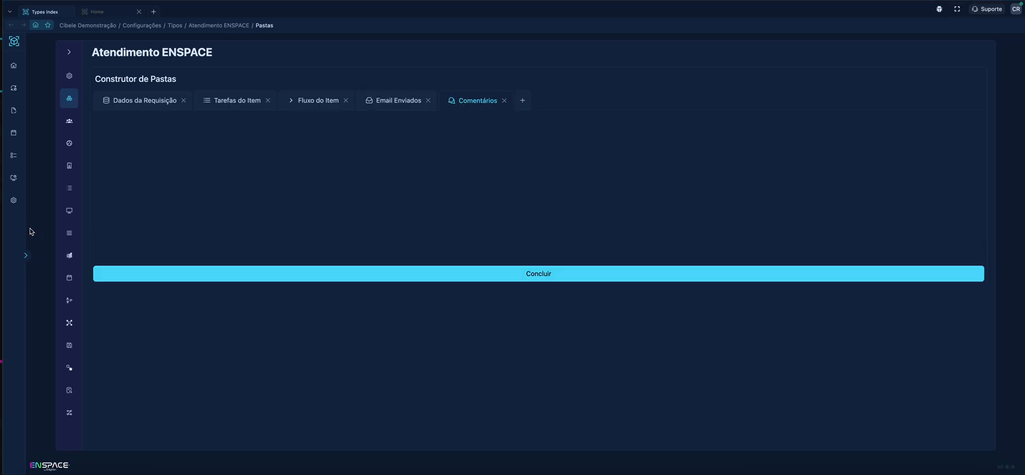
# Step: Go to Minhas Requisições under Meus Itens and open the Atendimento ENSPACE request from the Marketing area
pyautogui.click(26, 255)
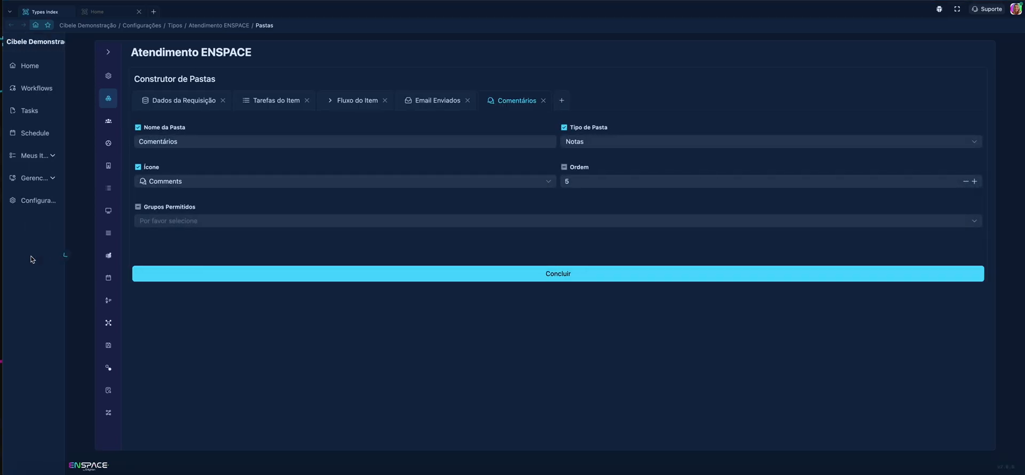
pyautogui.click(54, 158)
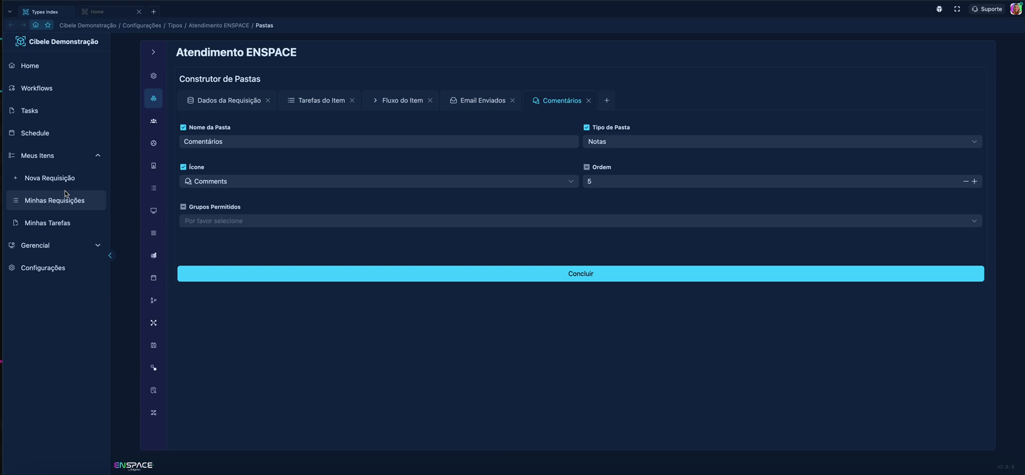
pyautogui.click(66, 195)
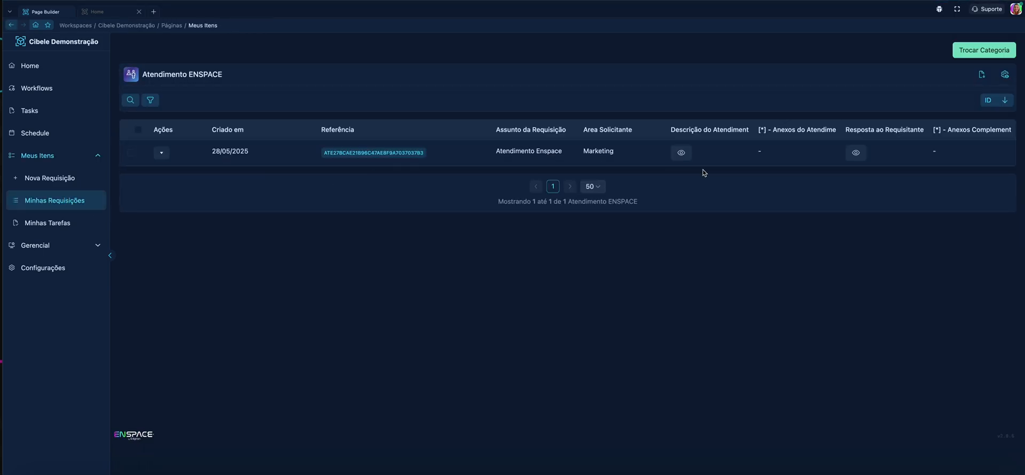
pyautogui.click(161, 153)
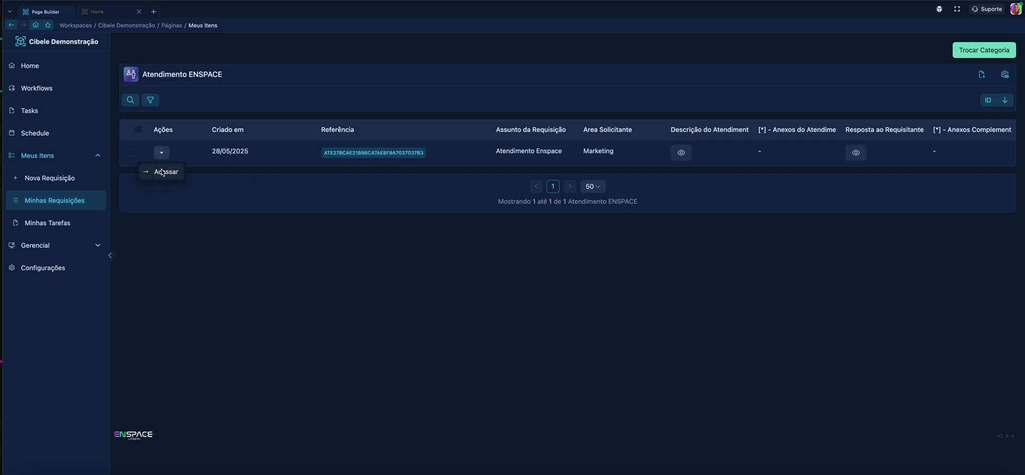
pyautogui.click(163, 172)
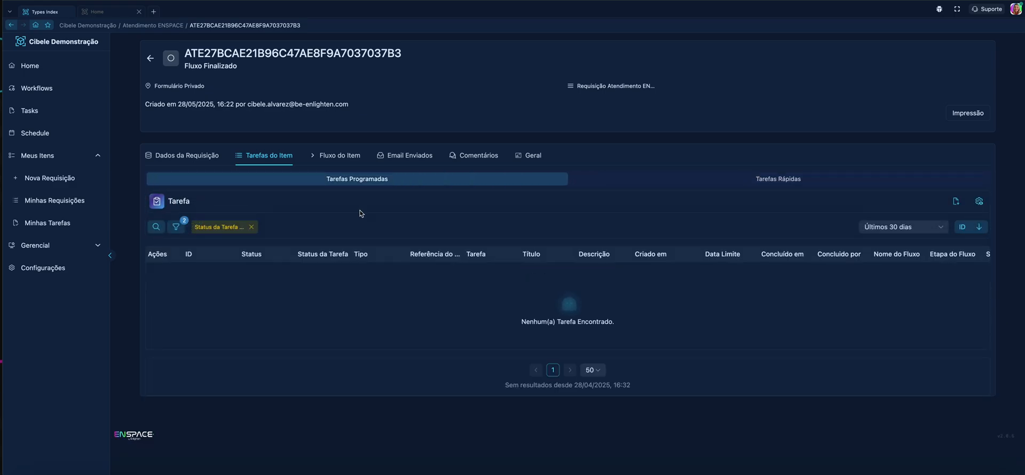
# Step: In the request's Fluxo do Item folder, examine who completed each task of the "1- Análise da Requisicões Atendimento ENSPACE" stage and when
pyautogui.click(342, 158)
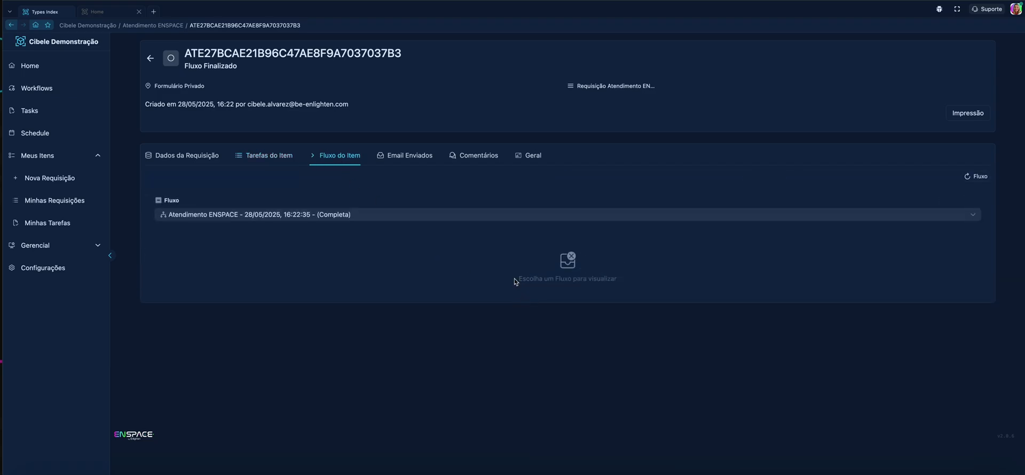
pyautogui.click(229, 324)
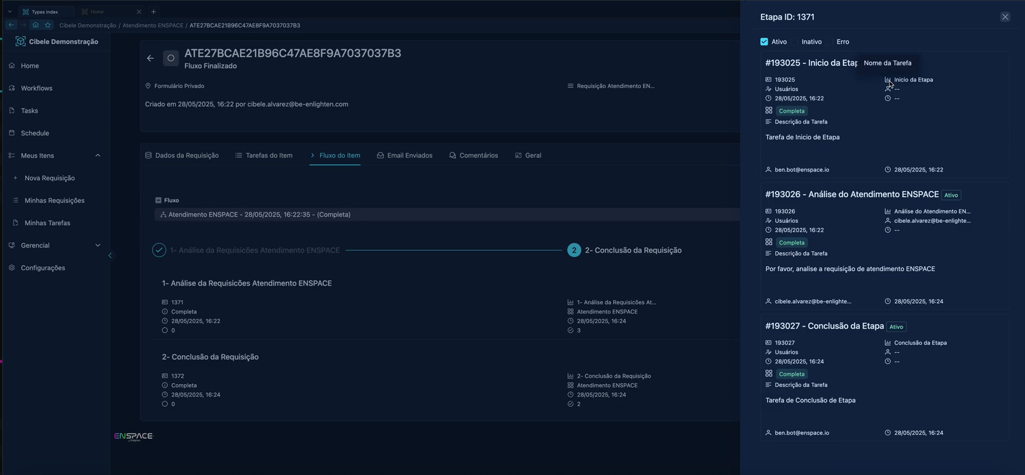
pyautogui.moveTo(891, 81); pyautogui.dragTo(943, 86)
pyautogui.click(897, 98)
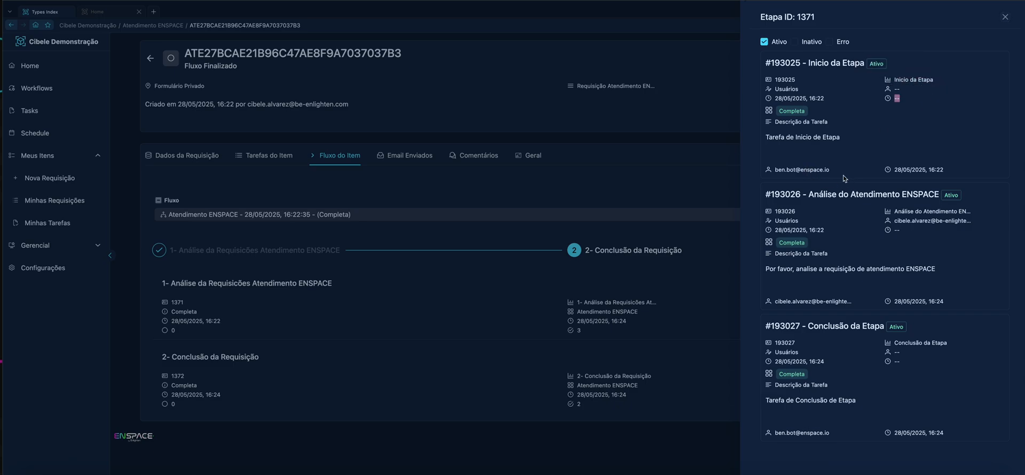
pyautogui.doubleClick(776, 171)
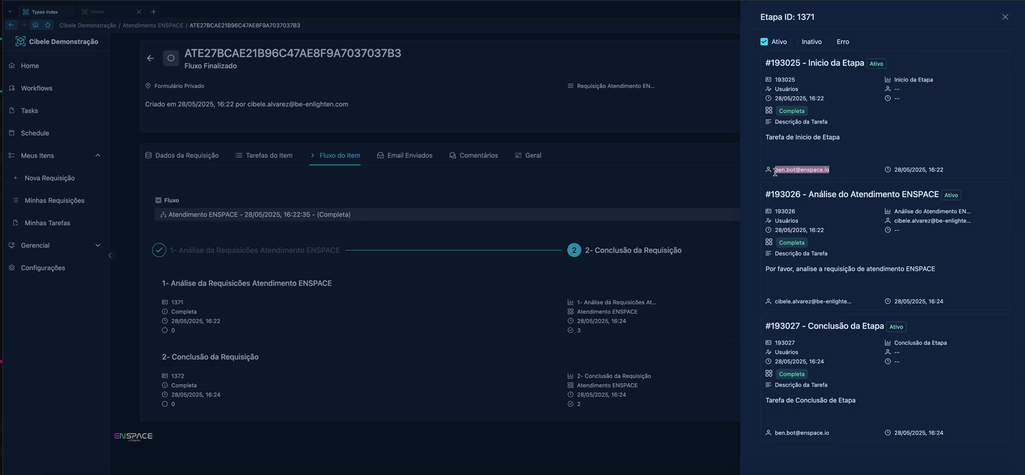
pyautogui.click(846, 173)
pyautogui.moveTo(946, 171); pyautogui.dragTo(885, 178)
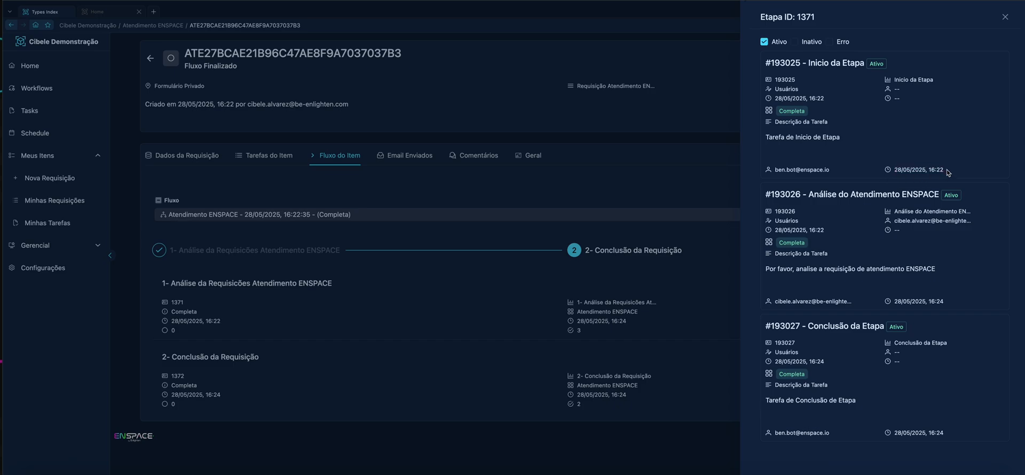
pyautogui.moveTo(948, 170); pyautogui.dragTo(877, 170)
pyautogui.click(988, 174)
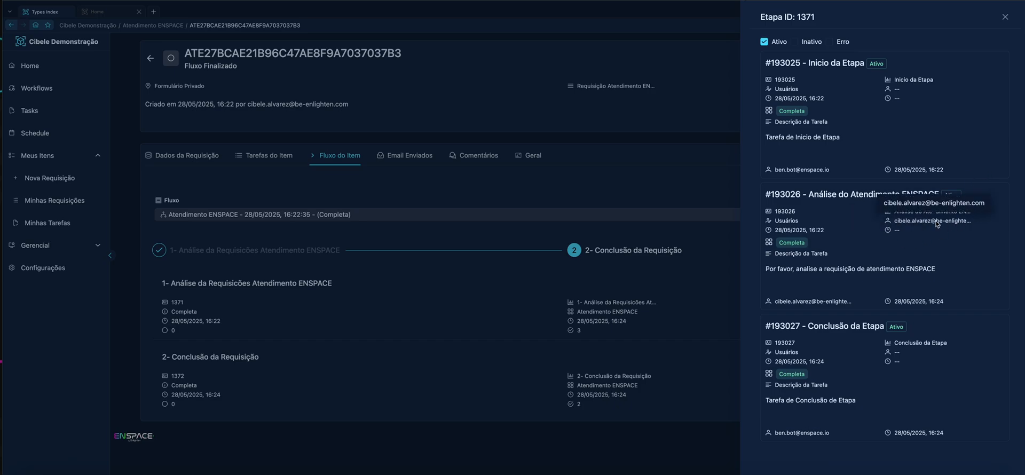
pyautogui.moveTo(853, 303); pyautogui.dragTo(776, 303)
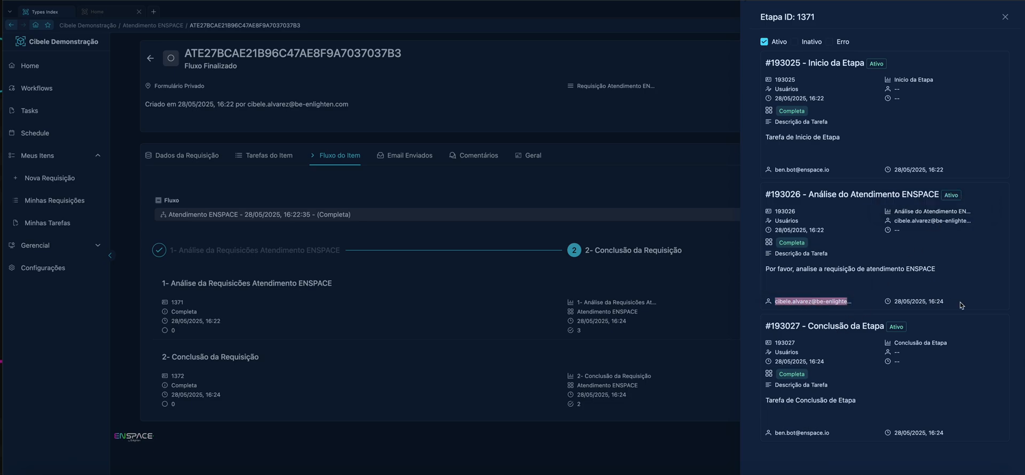
pyautogui.moveTo(963, 305); pyautogui.dragTo(908, 304)
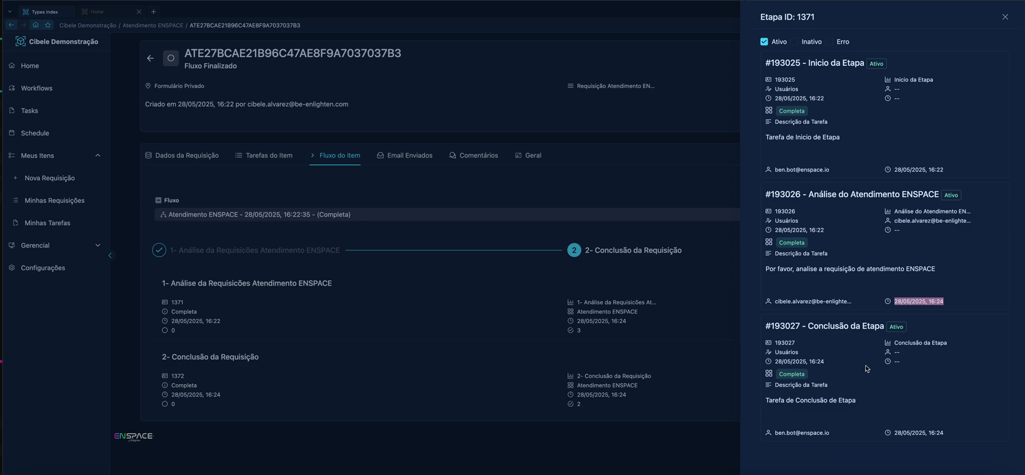
pyautogui.moveTo(819, 327); pyautogui.dragTo(917, 328)
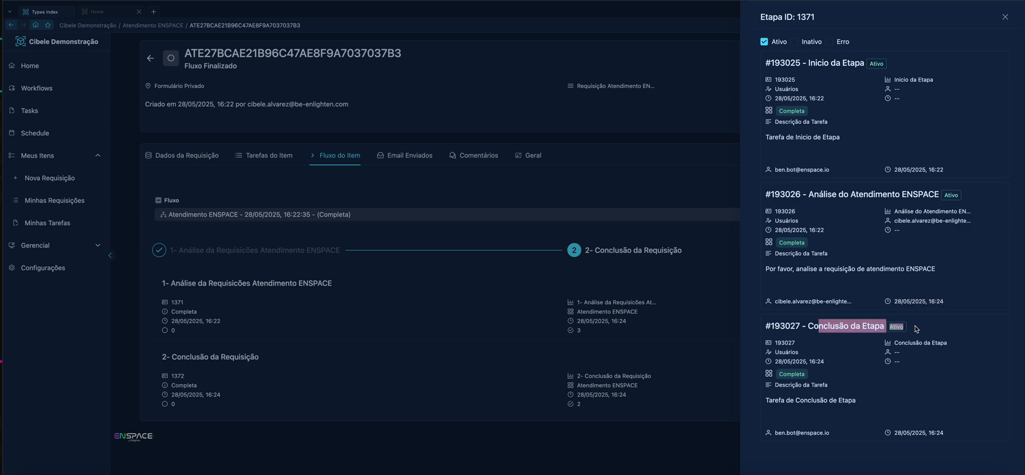
pyautogui.click(916, 329)
pyautogui.tripleClick(938, 437)
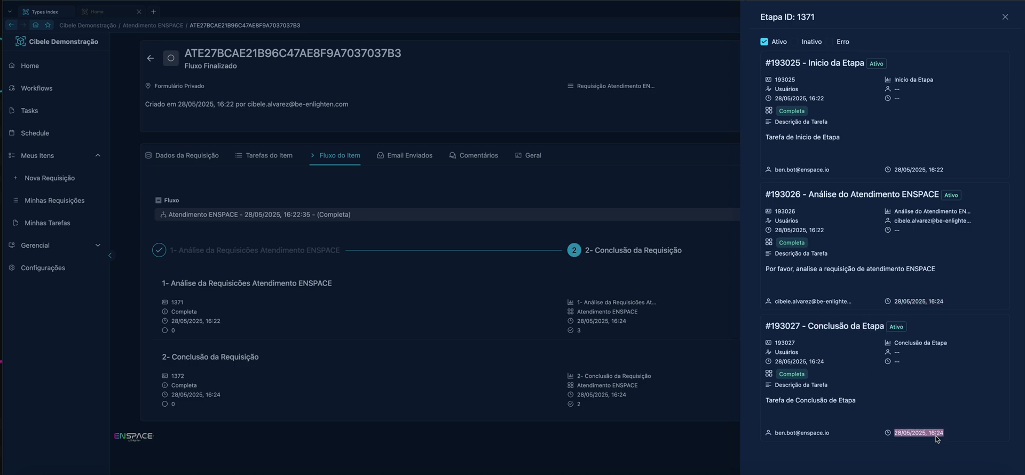
pyautogui.tripleClick(807, 437)
pyautogui.click(505, 415)
# Step: Examine the task descriptions and responsible users of the "2- Conclusão da Requisição" stage, then close its details
pyautogui.click(381, 367)
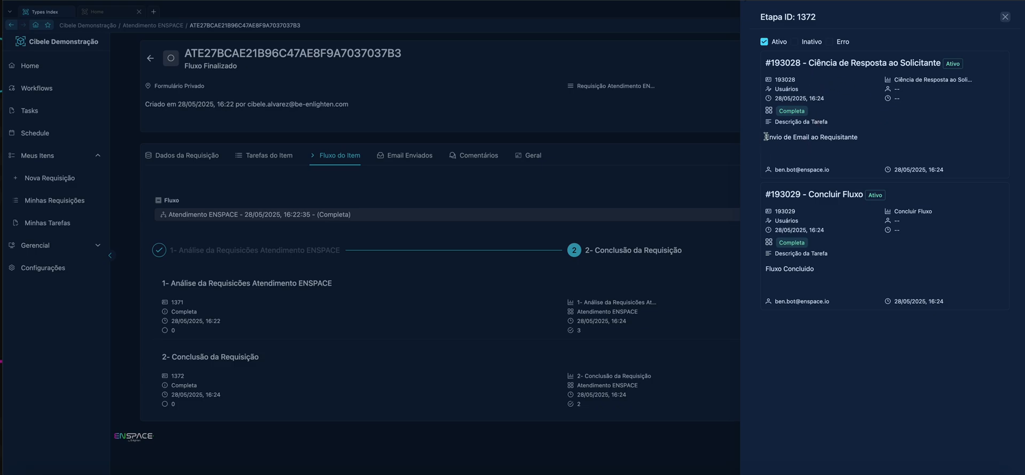
pyautogui.moveTo(766, 137); pyautogui.dragTo(915, 145)
pyautogui.click(915, 145)
pyautogui.moveTo(828, 180); pyautogui.dragTo(726, 179)
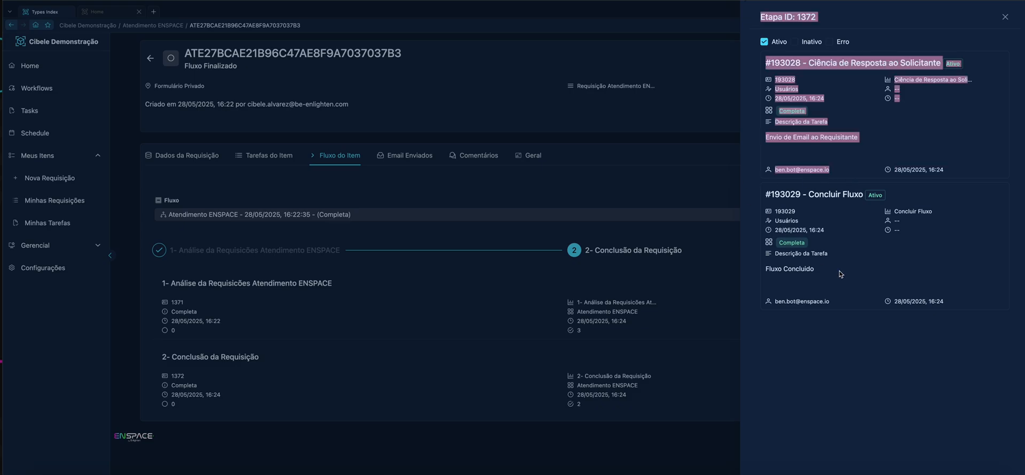
pyautogui.click(859, 283)
pyautogui.moveTo(831, 302); pyautogui.dragTo(778, 303)
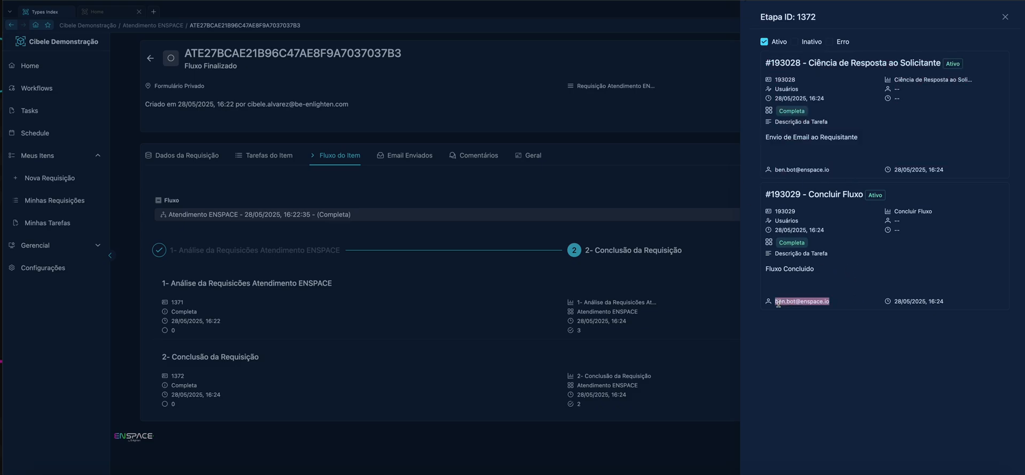
pyautogui.click(549, 278)
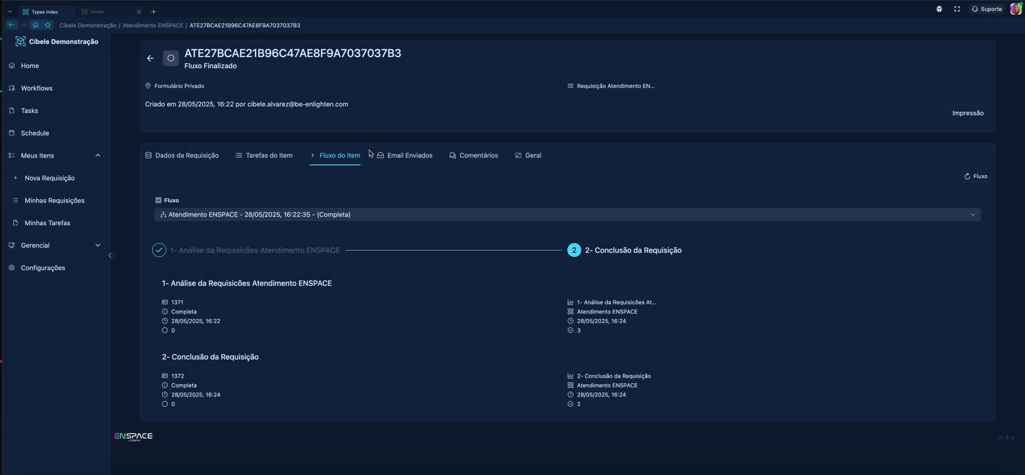
# Step: In the Email Enviados folder, view the sent "Requisição Concluída" message and check the actions available for it
pyautogui.click(400, 155)
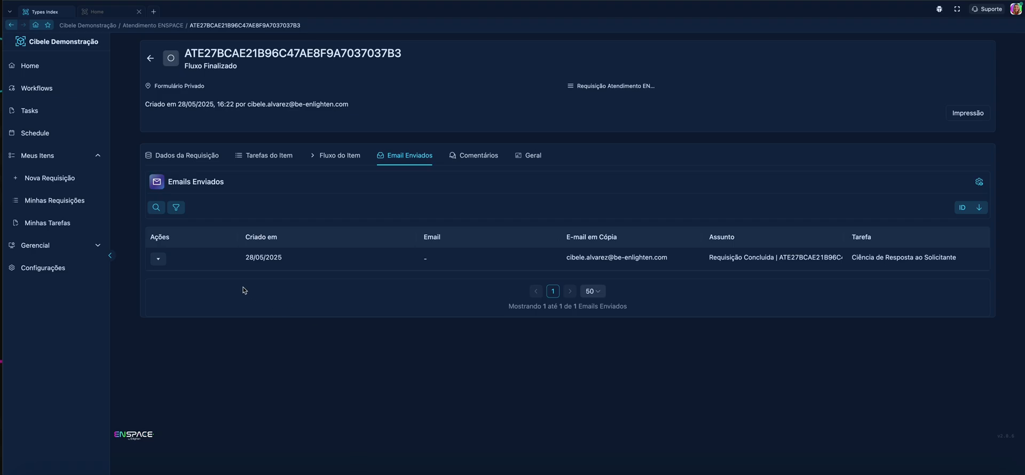
pyautogui.click(158, 259)
pyautogui.click(161, 277)
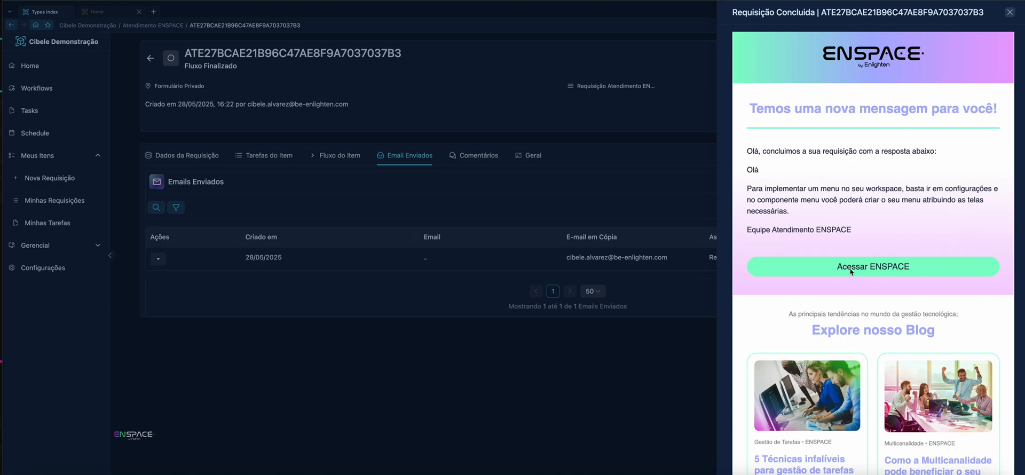
pyautogui.click(414, 317)
pyautogui.click(160, 260)
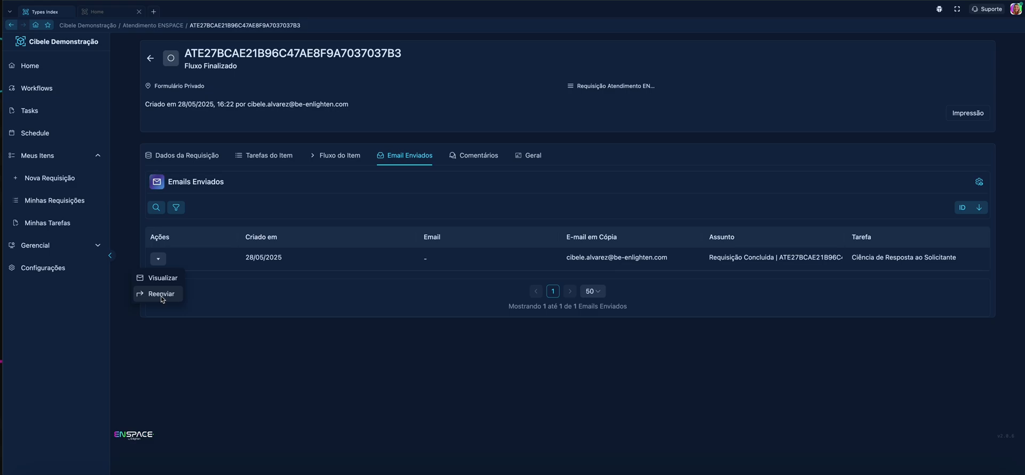
# Step: Start a new note in the Comentários folder and add the tag "Importente" with the Informação colour
pyautogui.click(477, 158)
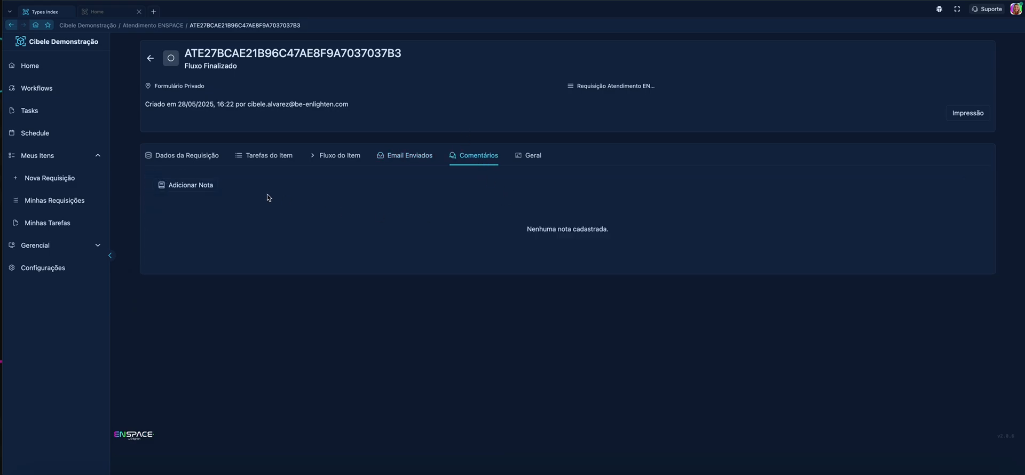
pyautogui.click(180, 187)
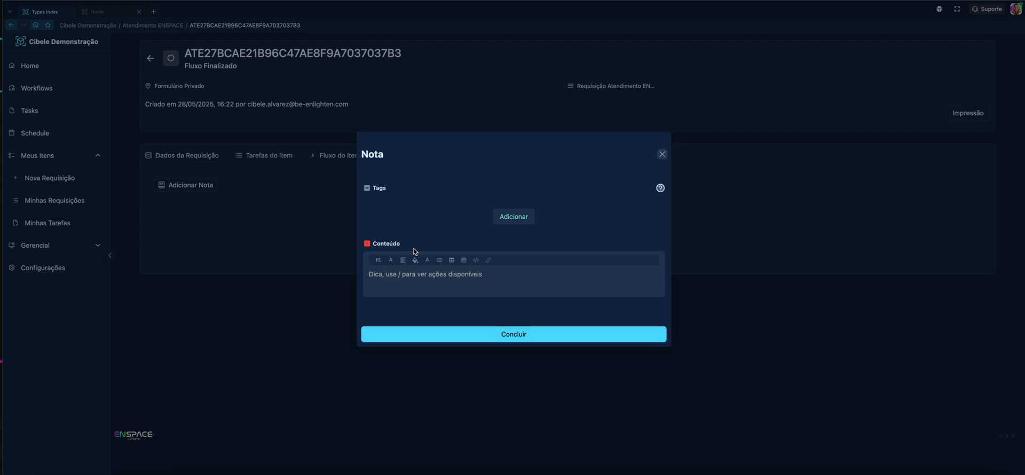
pyautogui.click(503, 220)
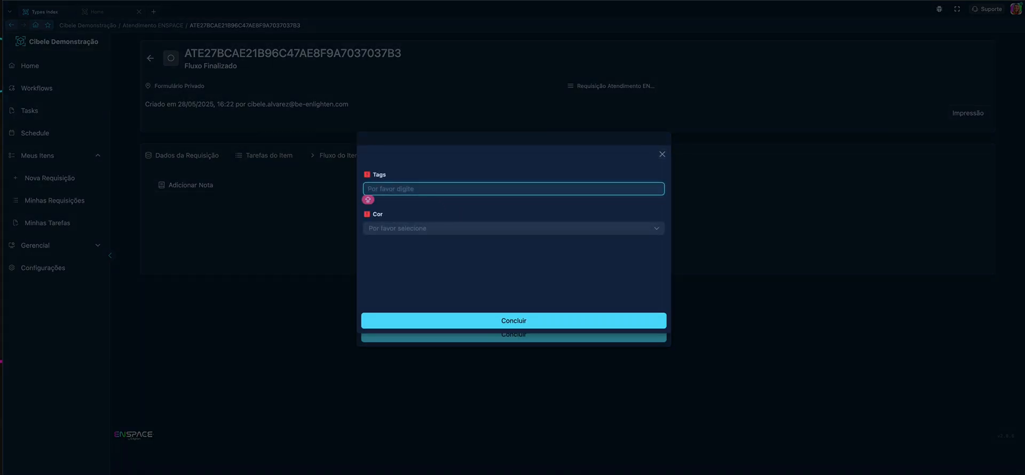
pyautogui.write('Importente')
pyautogui.click(417, 228)
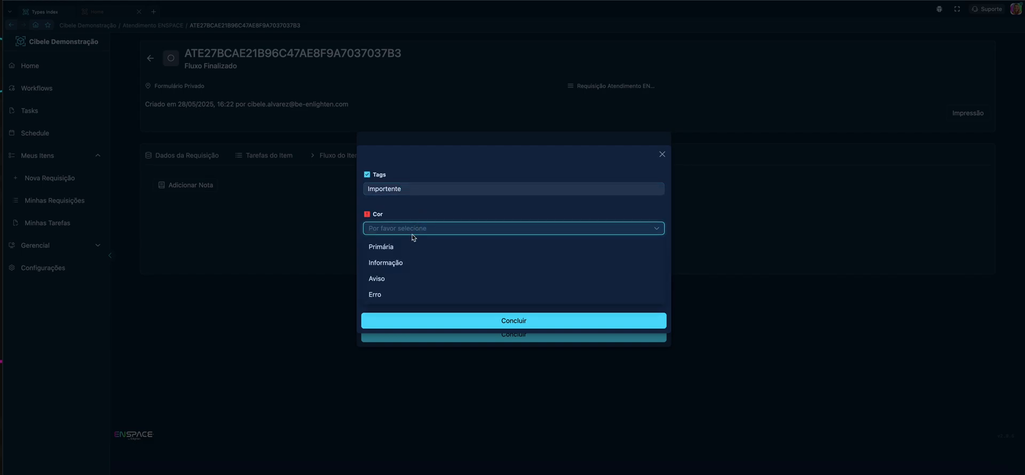
pyautogui.click(409, 262)
pyautogui.click(503, 316)
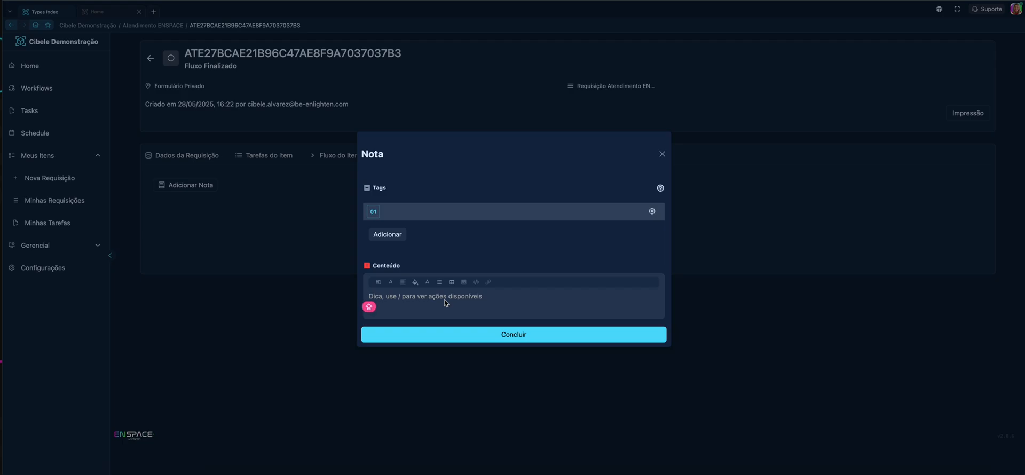
# Step: Enter "Chamado de Duvida" as the note's content and save the note
pyautogui.write('Chamado de Duvida')
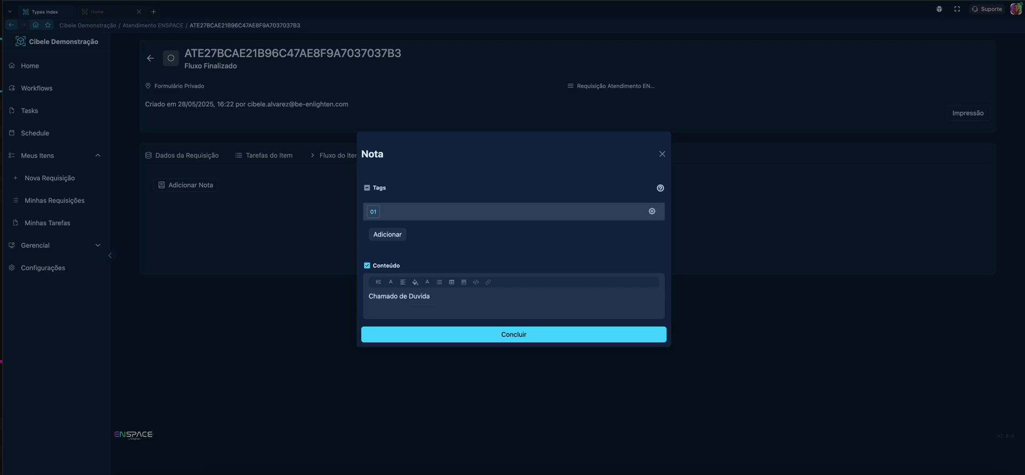
pyautogui.click(515, 339)
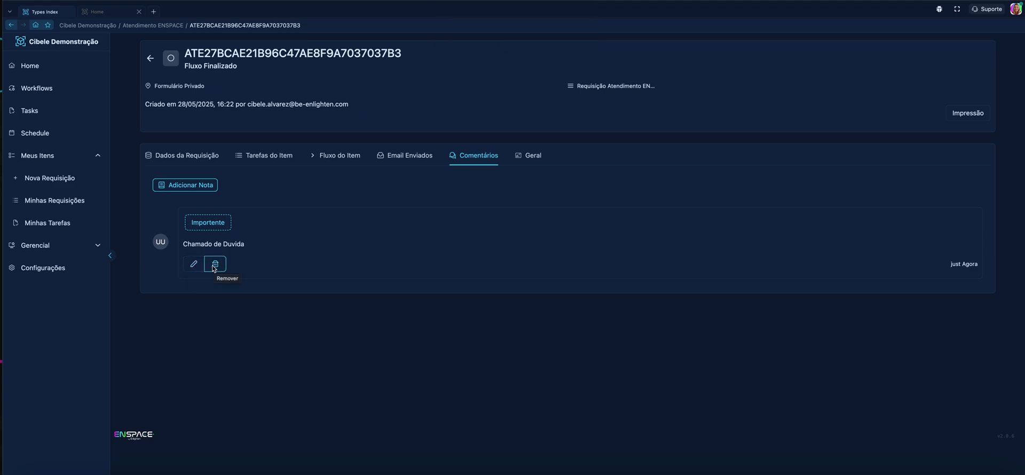
pyautogui.moveTo(163, 244)
# Step: Open the request's Geral folder to review its general data
pyautogui.click(534, 155)
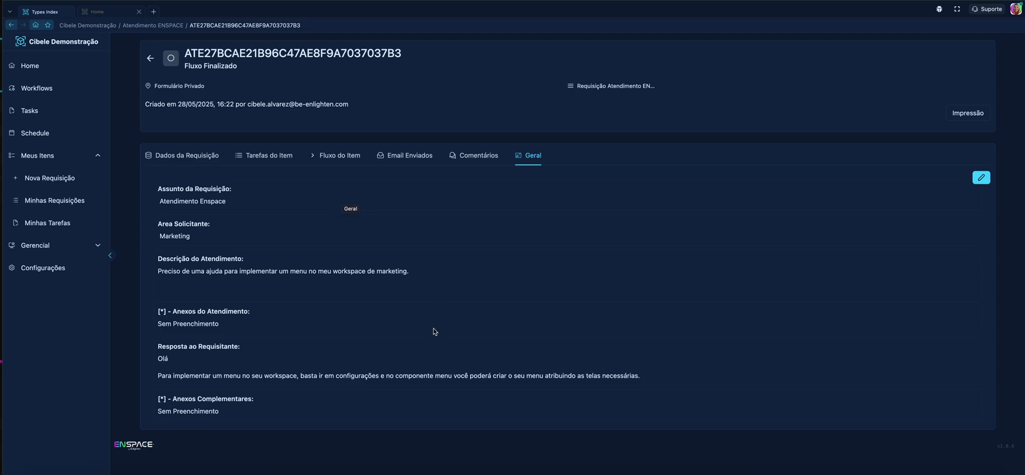
# Step: Review the Dados da Requisição folder and widen the Referência do Item column in Tarefas do Item to read the full item references
pyautogui.click(178, 159)
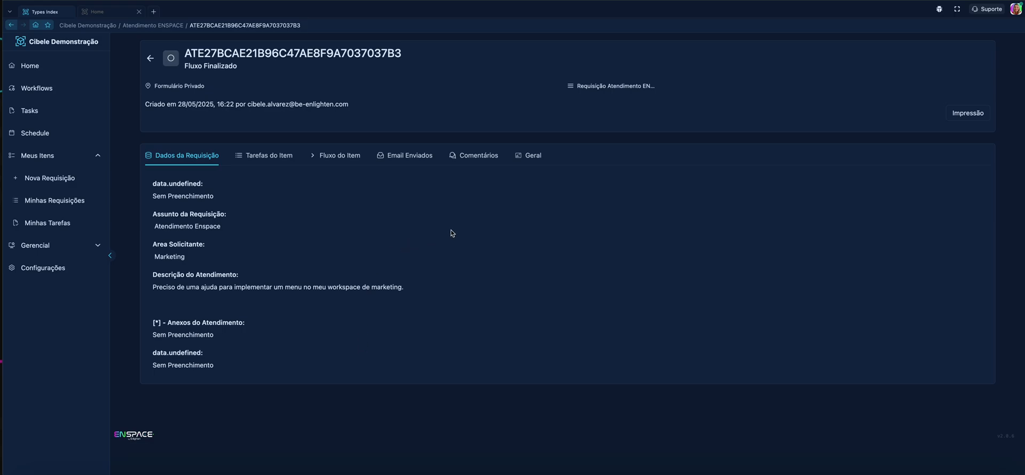
pyautogui.click(265, 155)
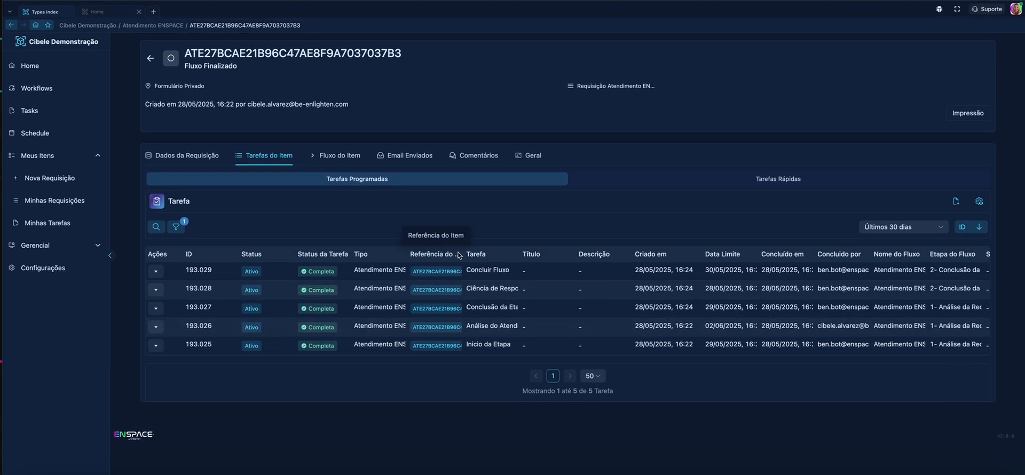
pyautogui.moveTo(463, 255); pyautogui.dragTo(544, 256)
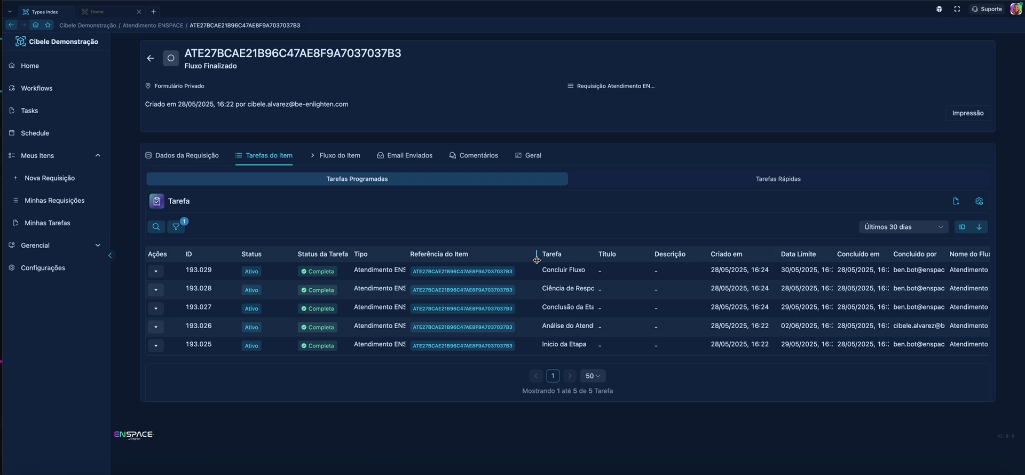
pyautogui.moveTo(410, 255); pyautogui.dragTo(440, 255)
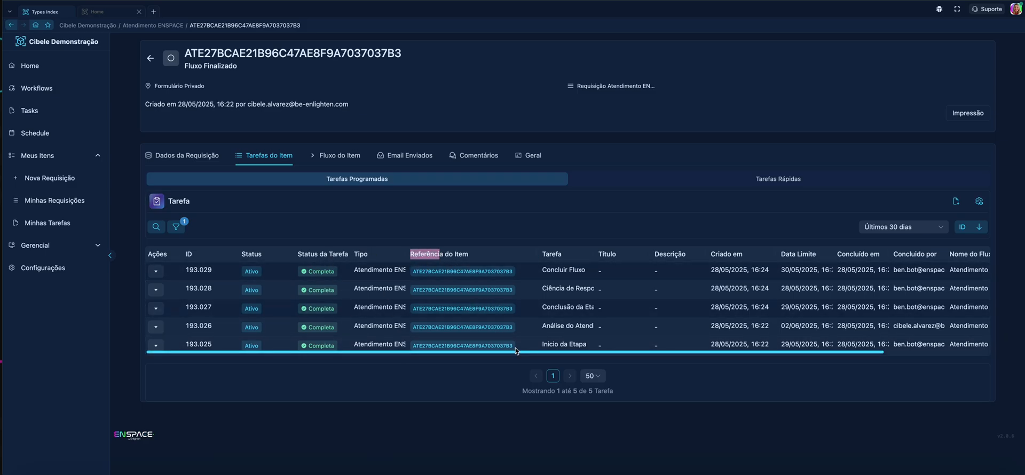
pyautogui.hscroll(2, 516, 357)
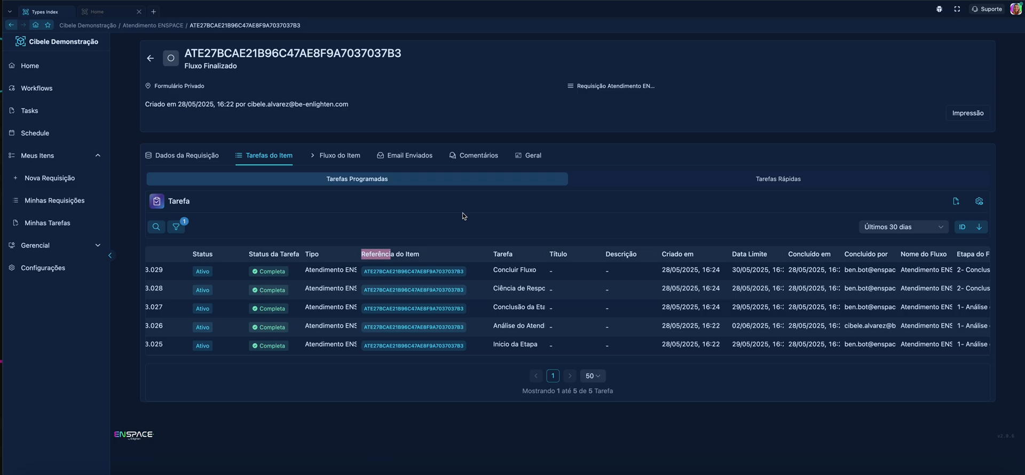
# Step: Review the request's Fluxo do Item stages and go through all its folders in order, from Dados da Requisição to Geral
pyautogui.click(347, 156)
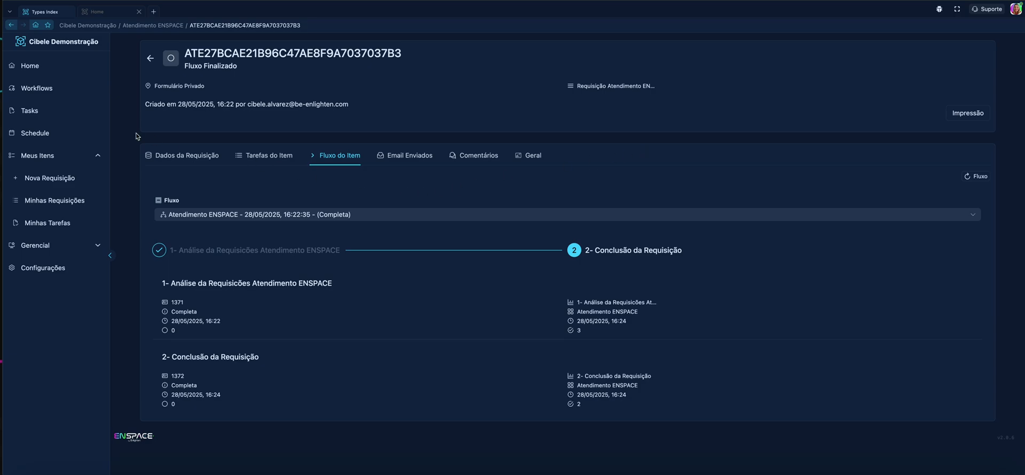
pyautogui.click(216, 164)
pyautogui.click(264, 159)
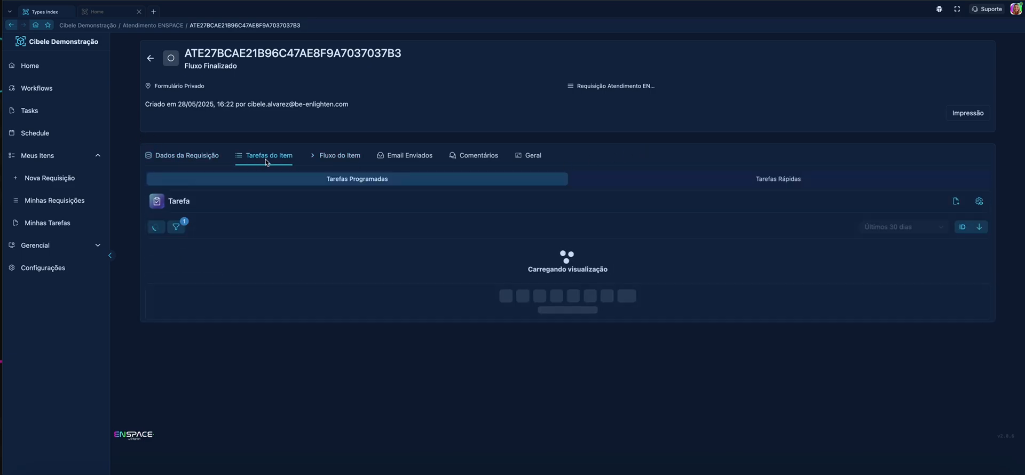
pyautogui.click(334, 164)
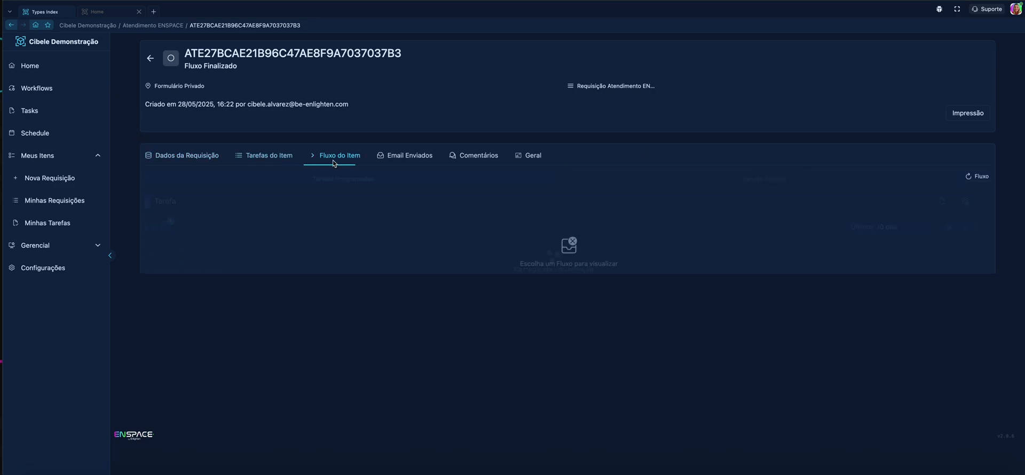
pyautogui.click(404, 158)
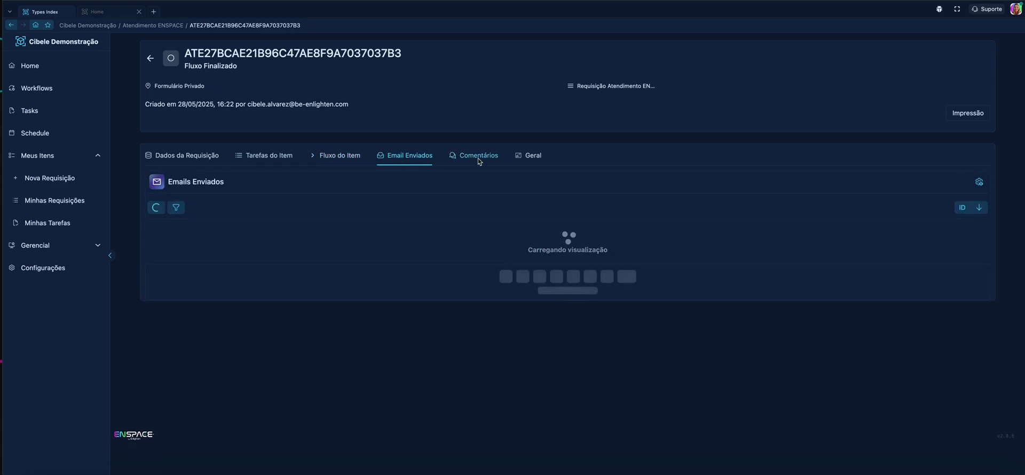
pyautogui.click(476, 159)
pyautogui.click(522, 156)
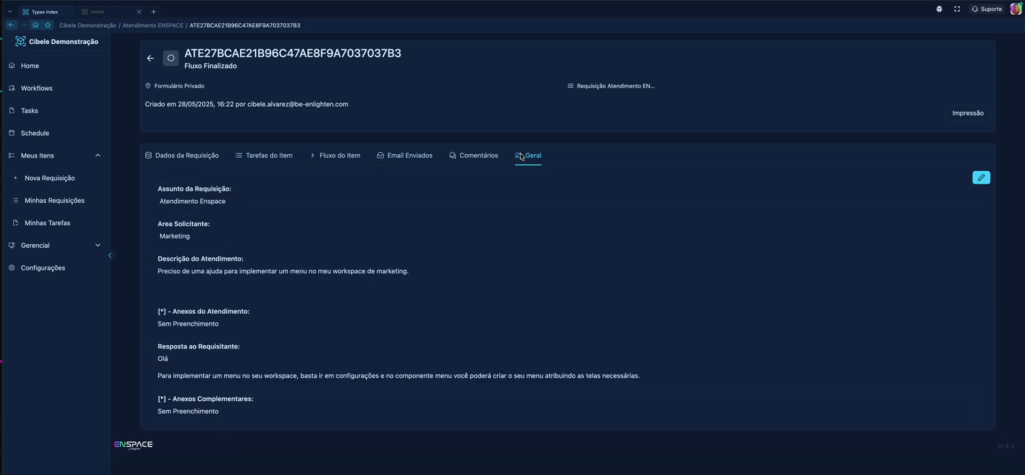